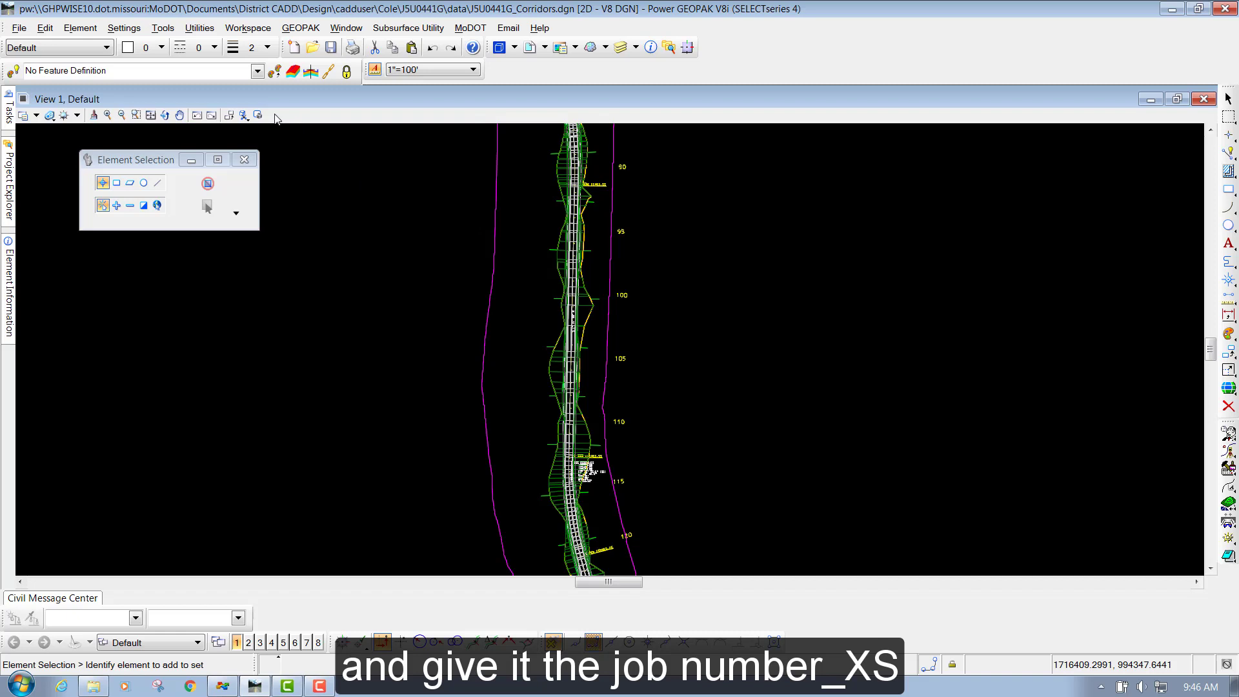
Start a new document without a wizard and name it J5U0441G_XS.dgn
{"action": "left_click", "coordinate": [22, 28]}
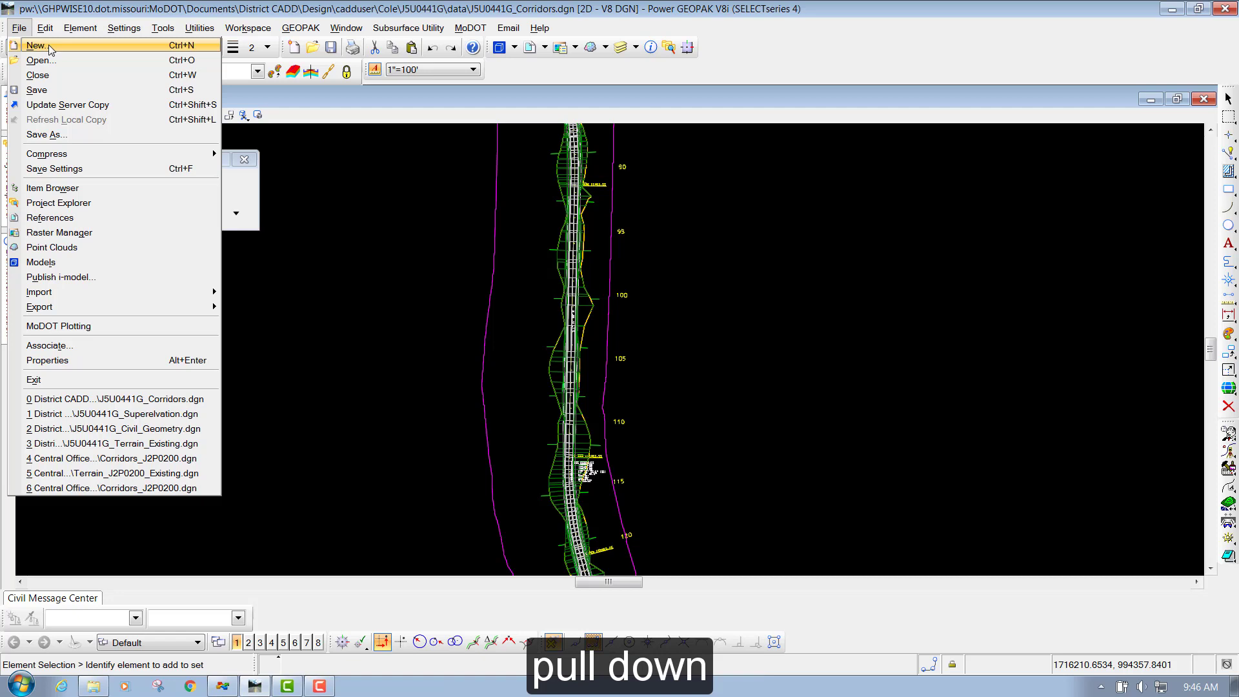
{"action": "left_click", "coordinate": [39, 45]}
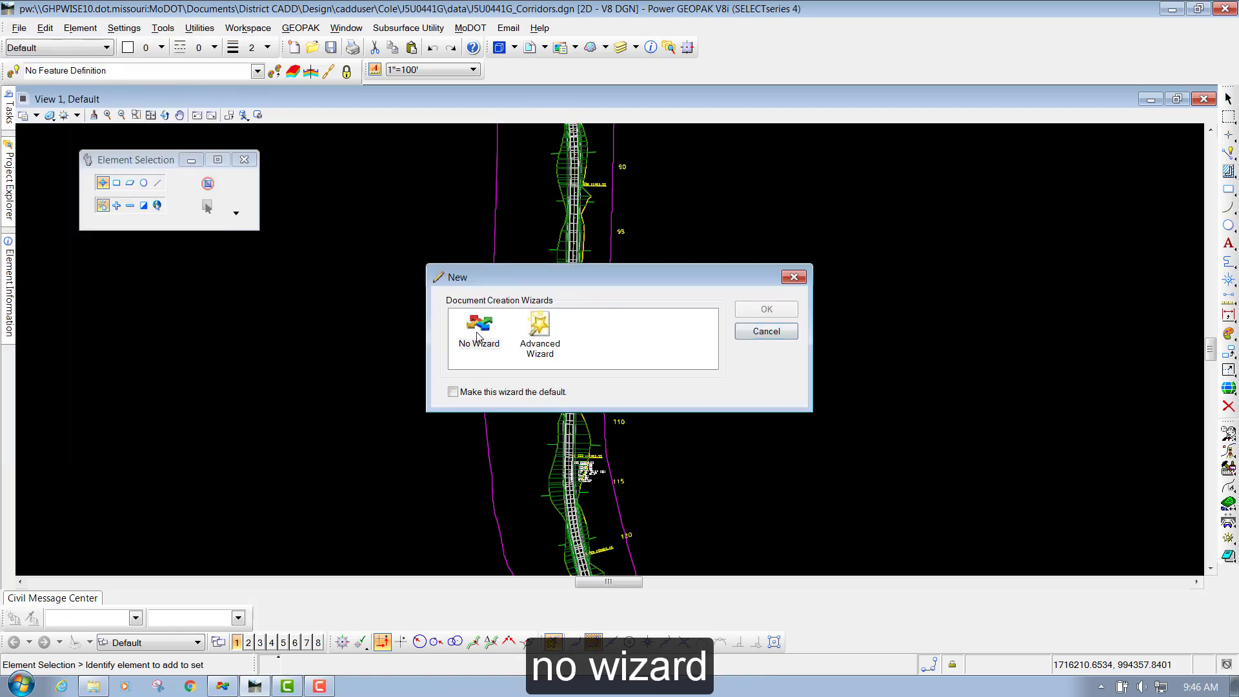
{"action": "left_click", "coordinate": [477, 333]}
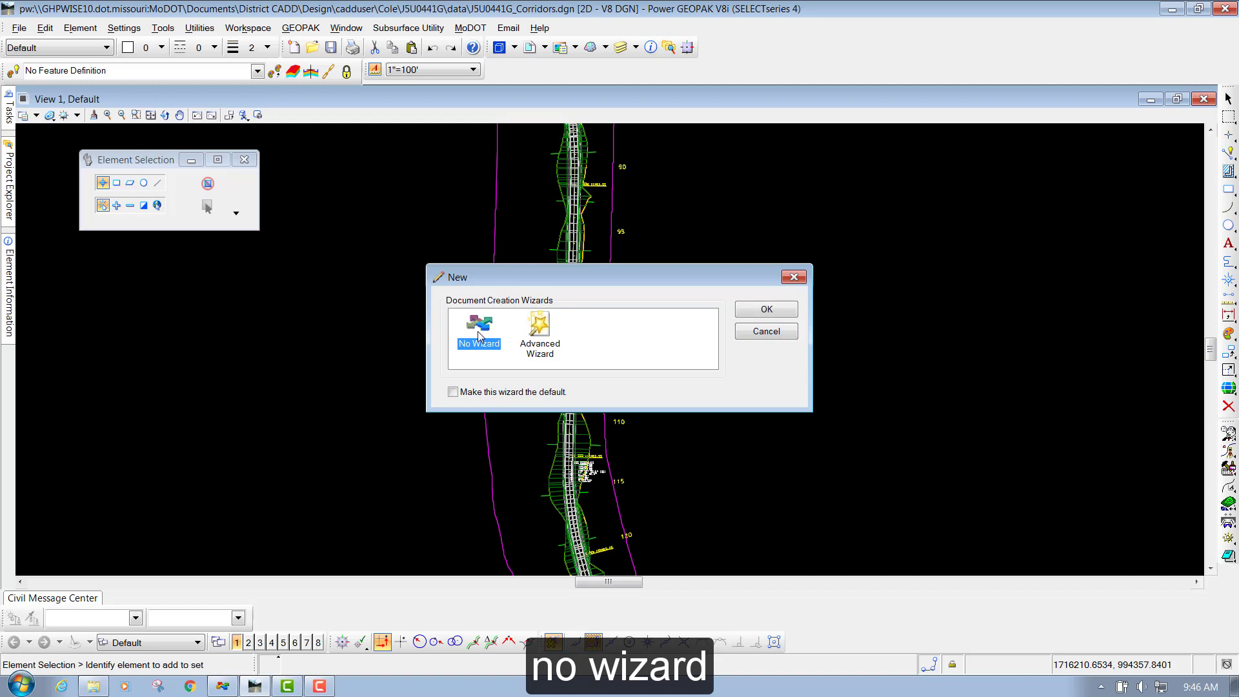
{"action": "left_click", "coordinate": [765, 310]}
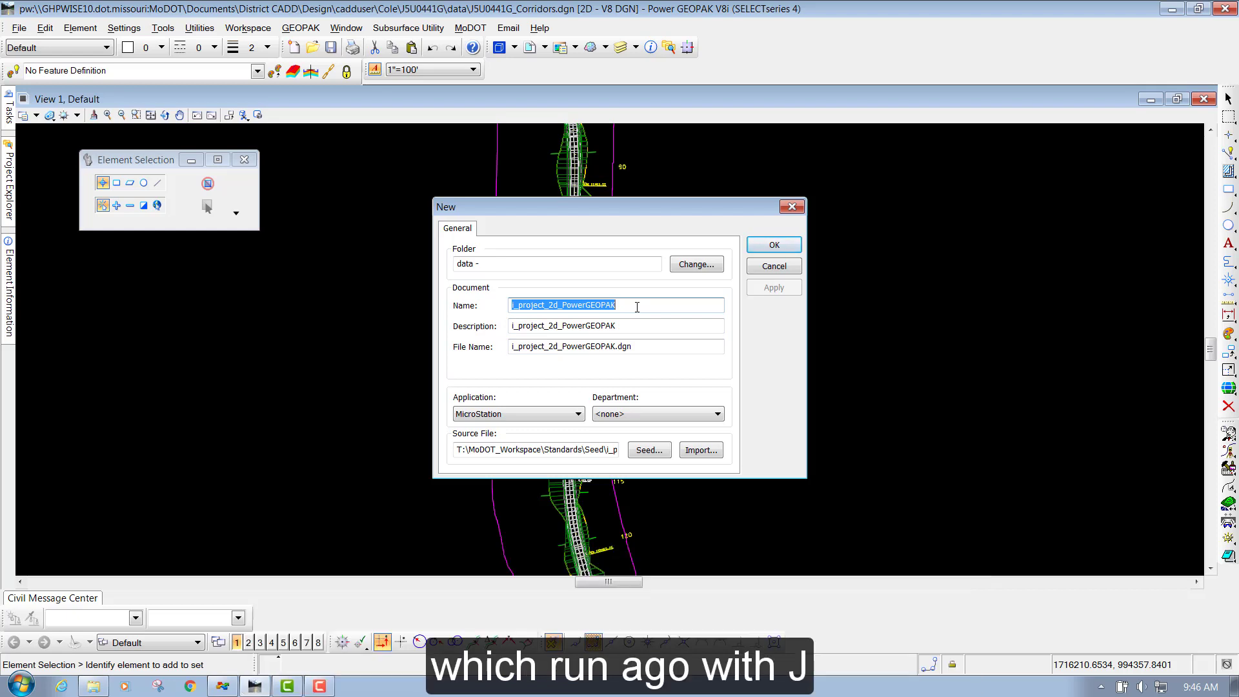
{"action": "type", "text": "J5"}
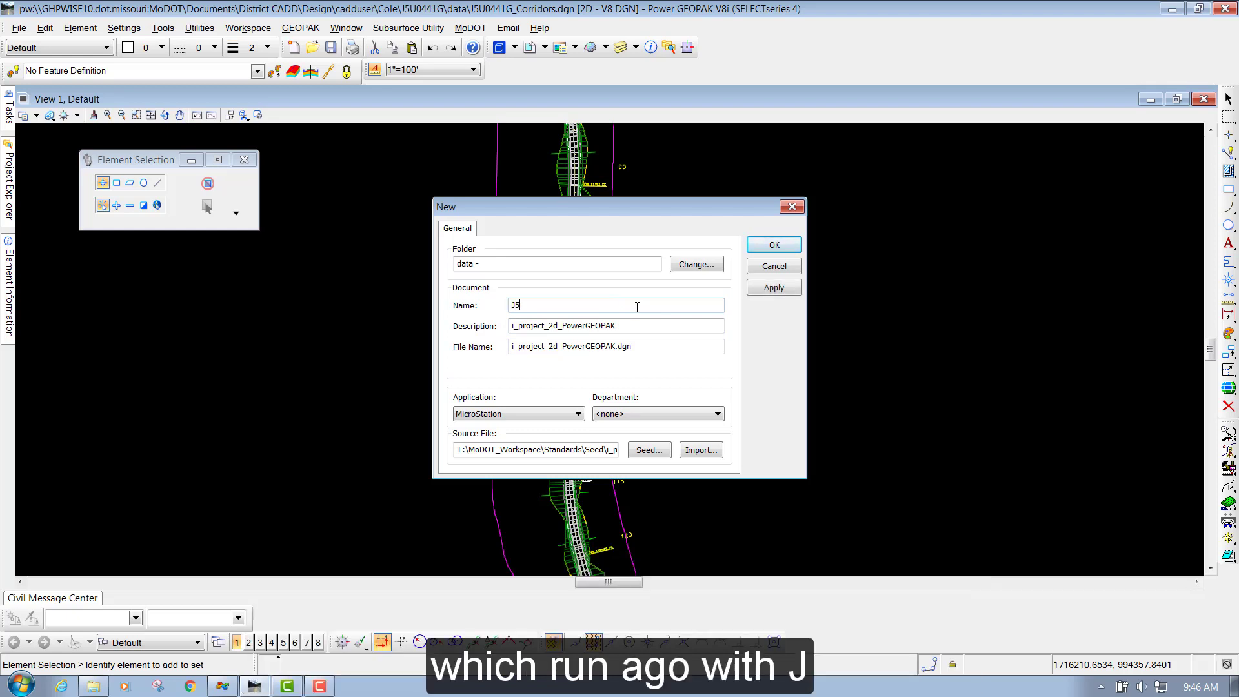
{"action": "type", "text": "U0"}
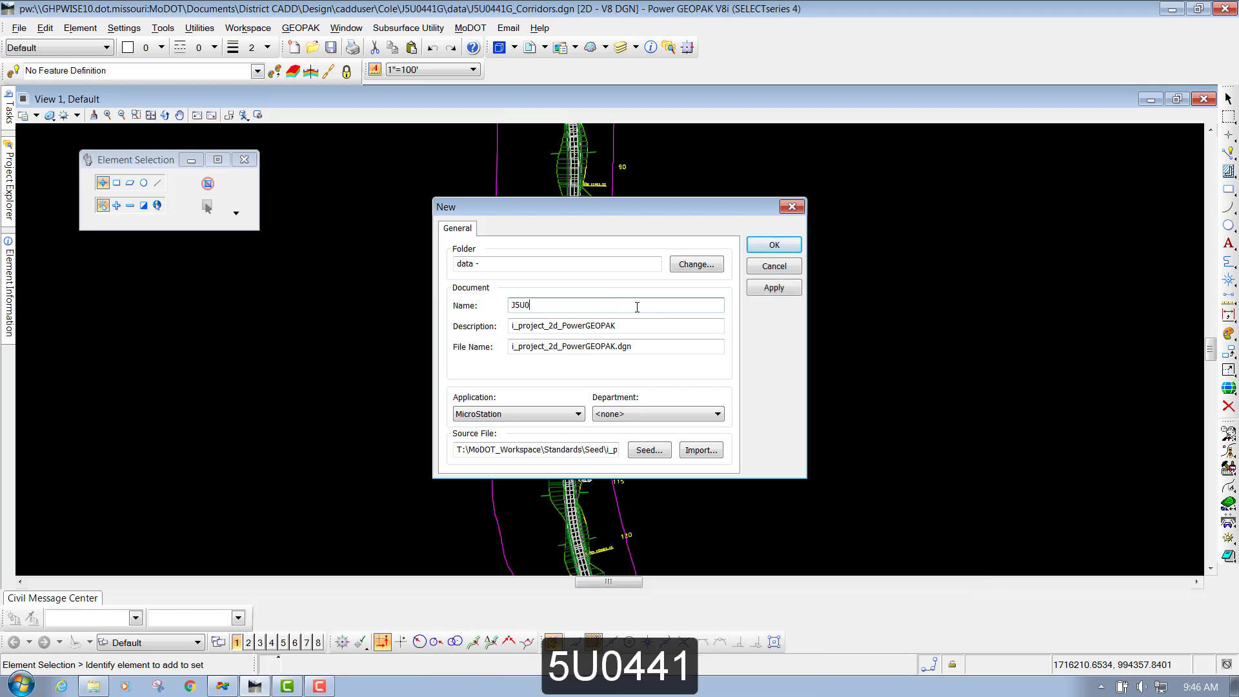
{"action": "type", "text": "441G_"}
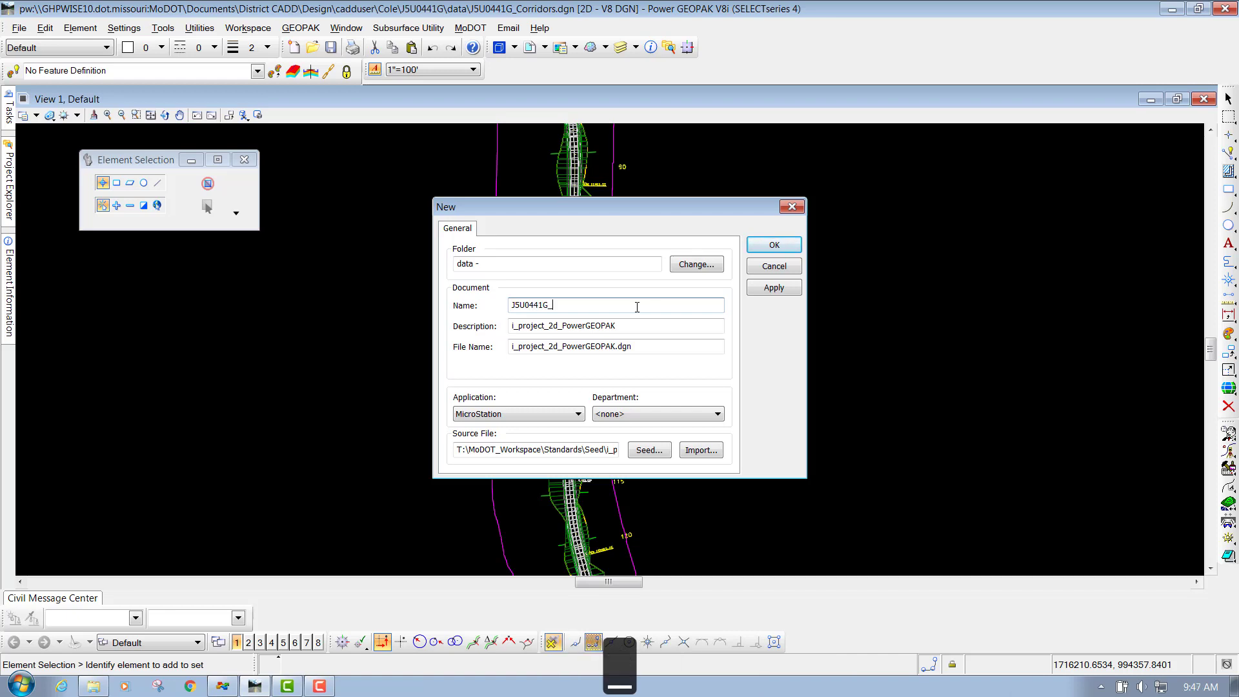
{"action": "type", "text": "X"}
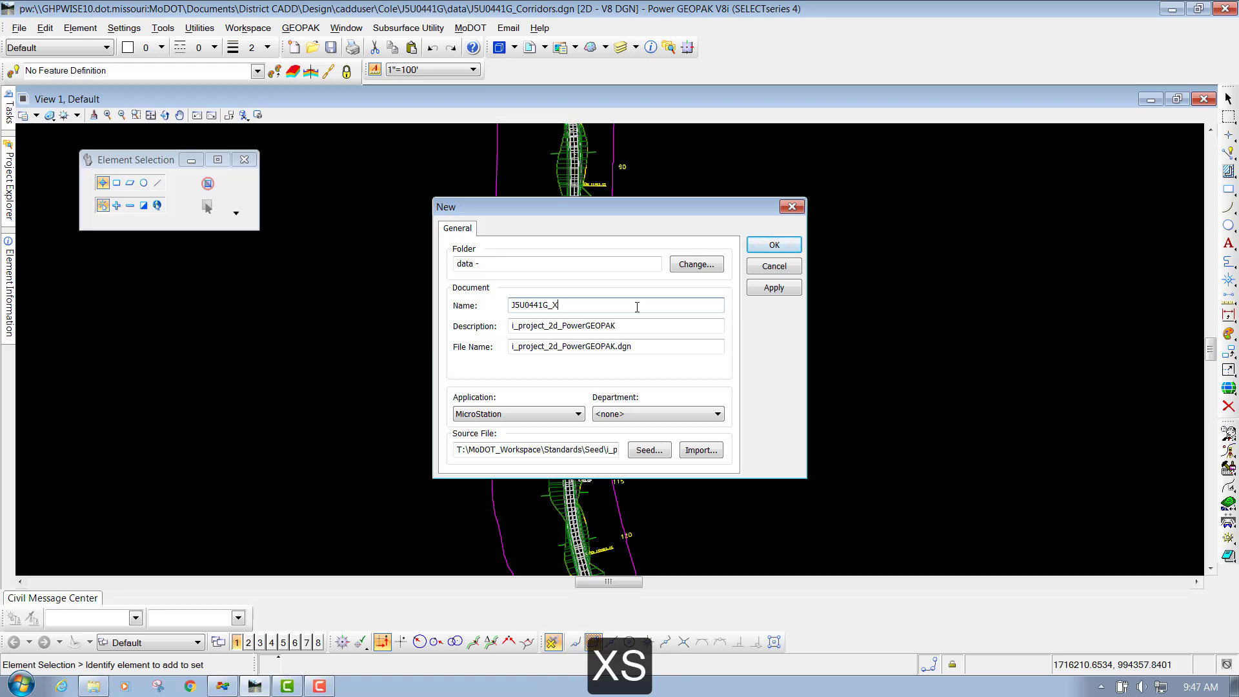
{"action": "type", "text": "S.dgn"}
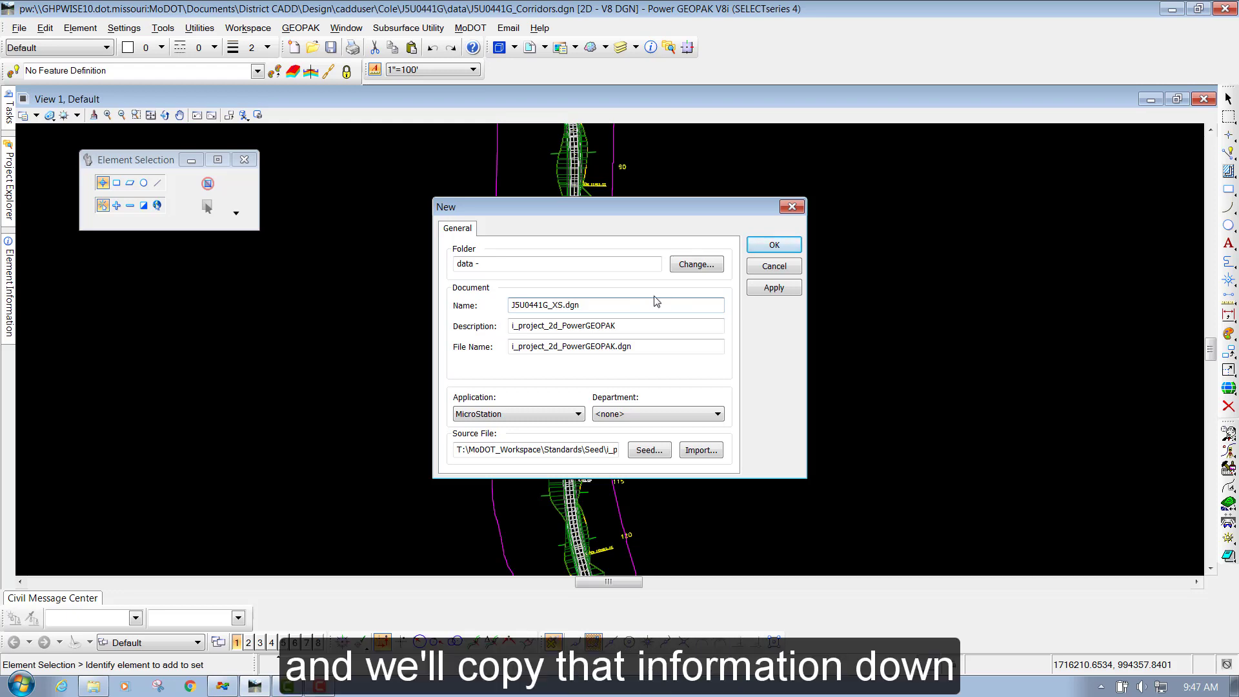
Copy the document name J5U0441G_XS.dgn into the file name, replacing the seed file's name
{"action": "left_click_drag", "start_coordinate": [614, 307], "coordinate": [507, 307]}
{"action": "right_click", "coordinate": [547, 309]}
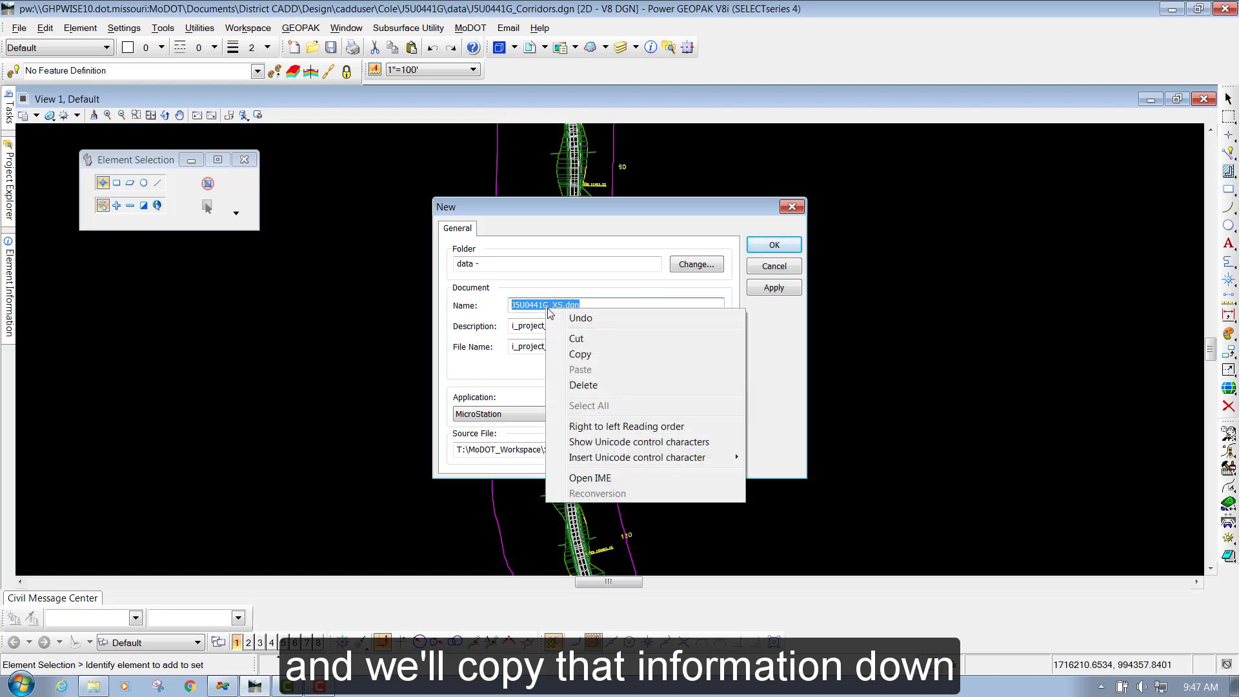
{"action": "left_click", "coordinate": [579, 355]}
{"action": "left_click_drag", "start_coordinate": [654, 346], "coordinate": [500, 351]}
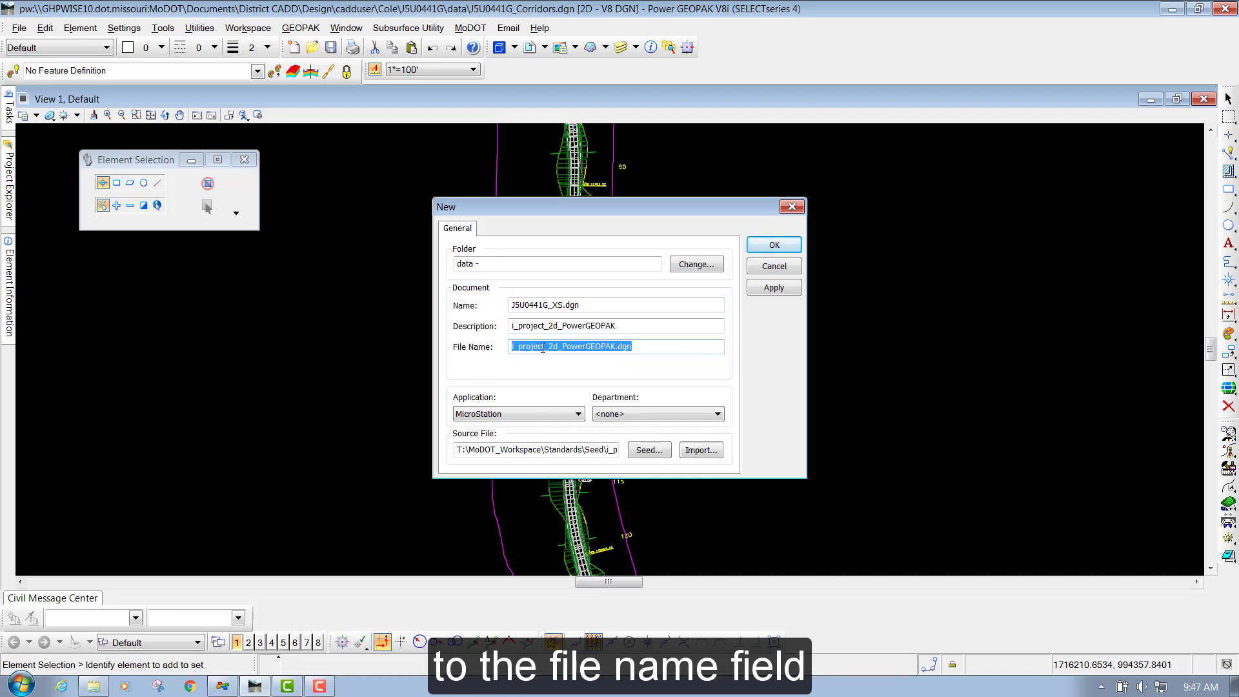
{"action": "right_click", "coordinate": [543, 346]}
{"action": "left_click", "coordinate": [593, 407]}
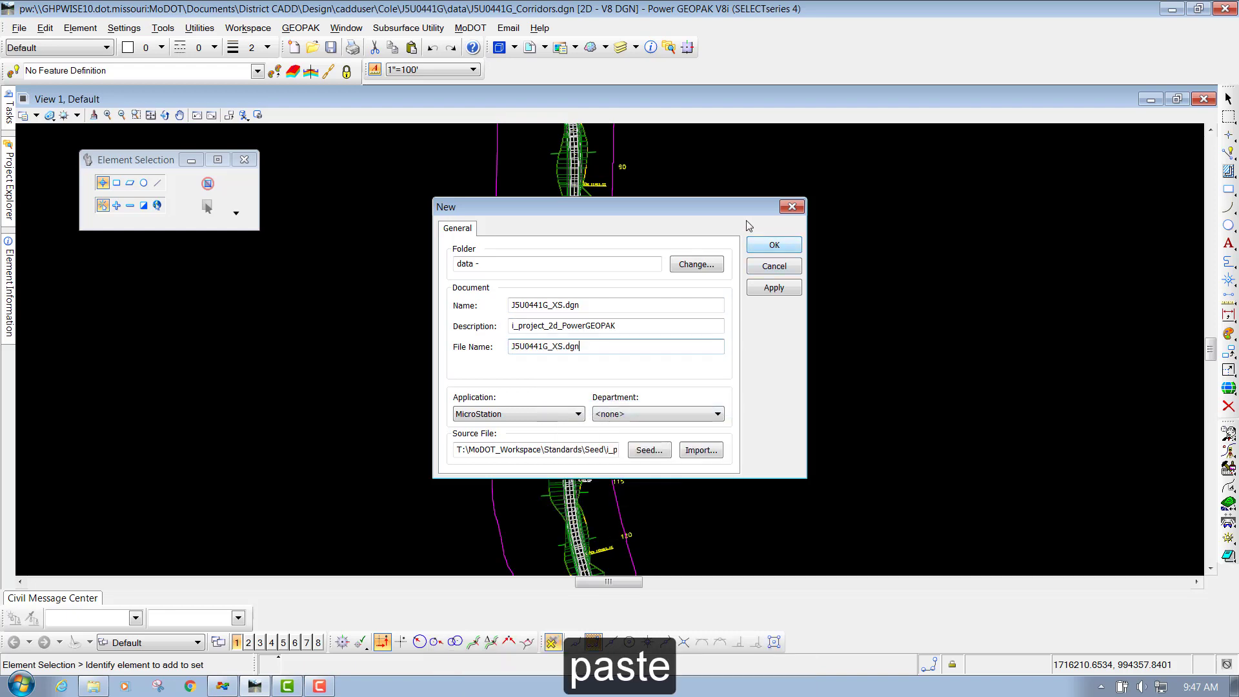
Create the document with the description "cross sections" and check in the previously open J5U0441G_Corridors.dgn
{"action": "left_click_drag", "start_coordinate": [652, 327], "coordinate": [478, 333]}
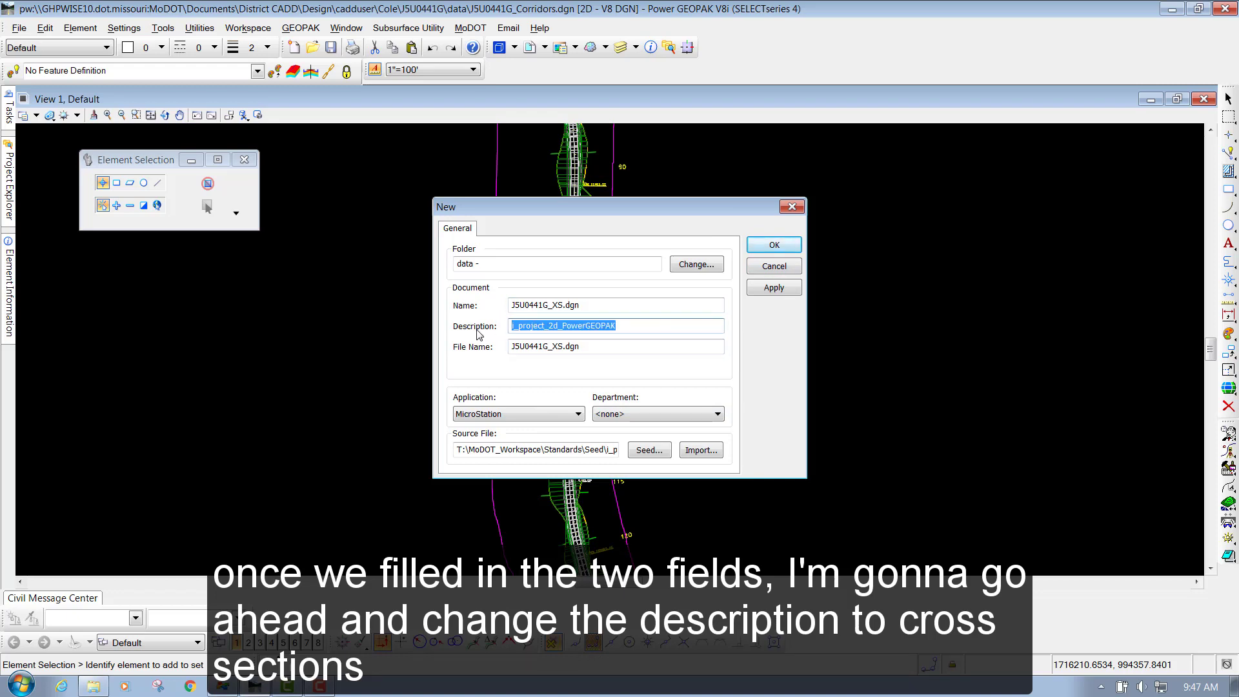
{"action": "type", "text": "cross sec"}
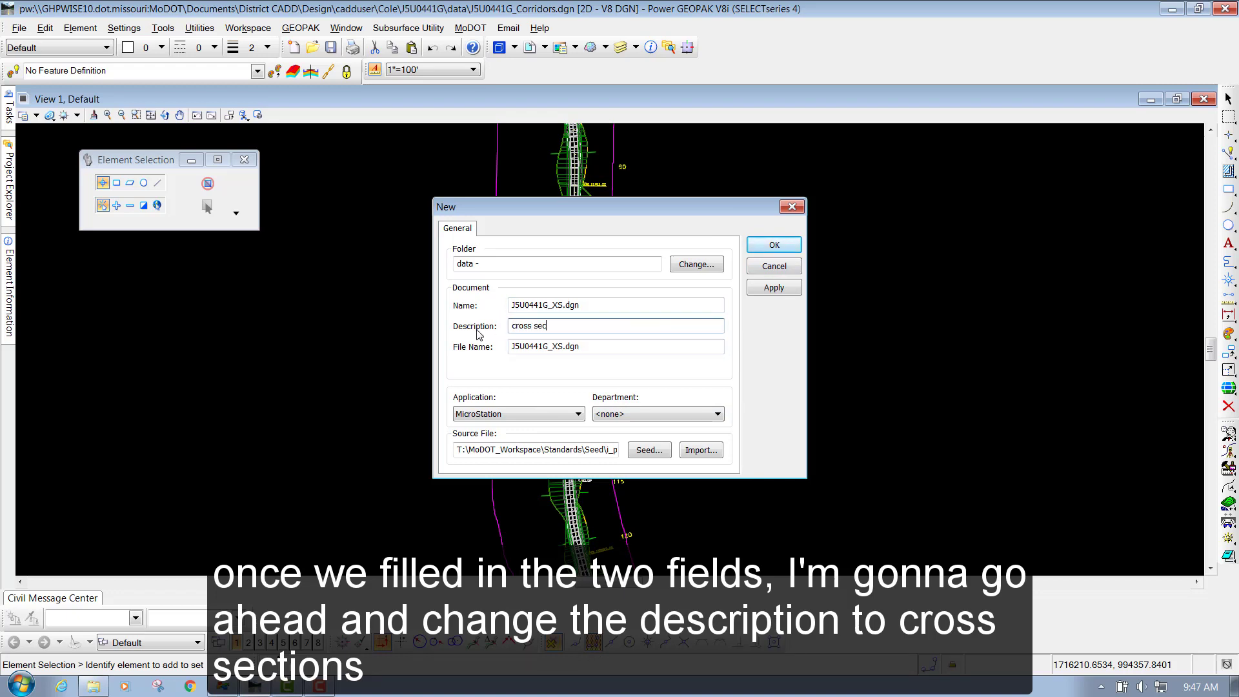
{"action": "type", "text": "tions"}
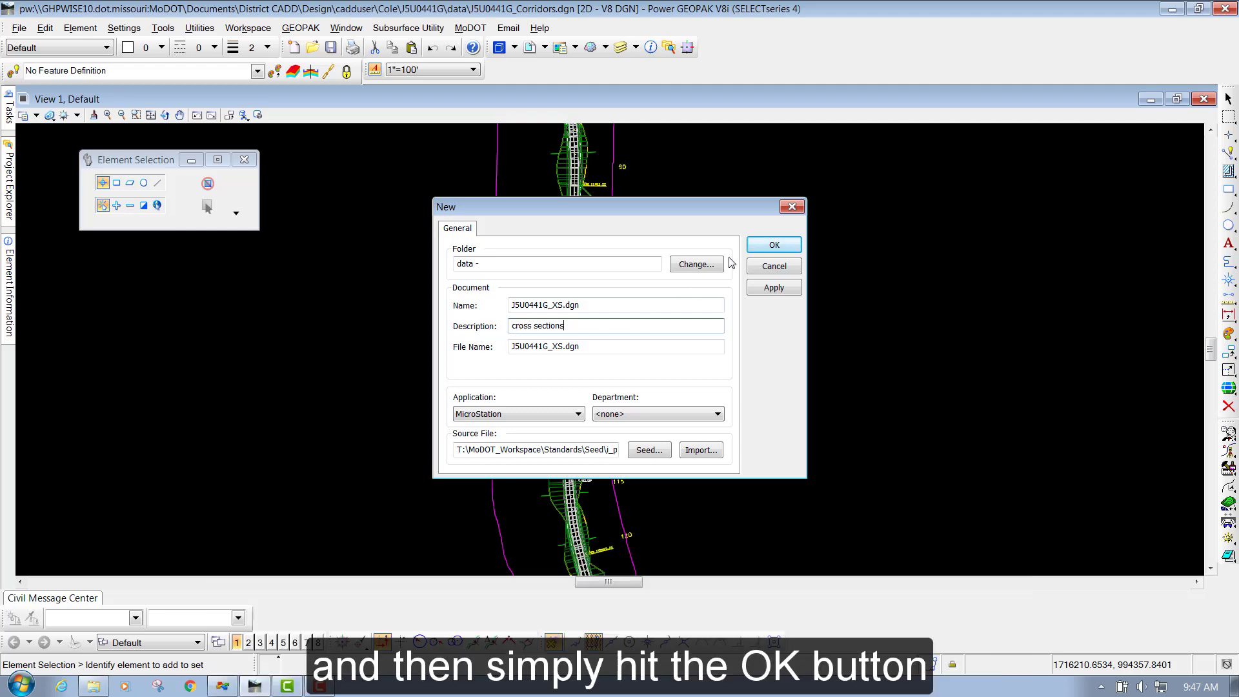
{"action": "left_click", "coordinate": [765, 248]}
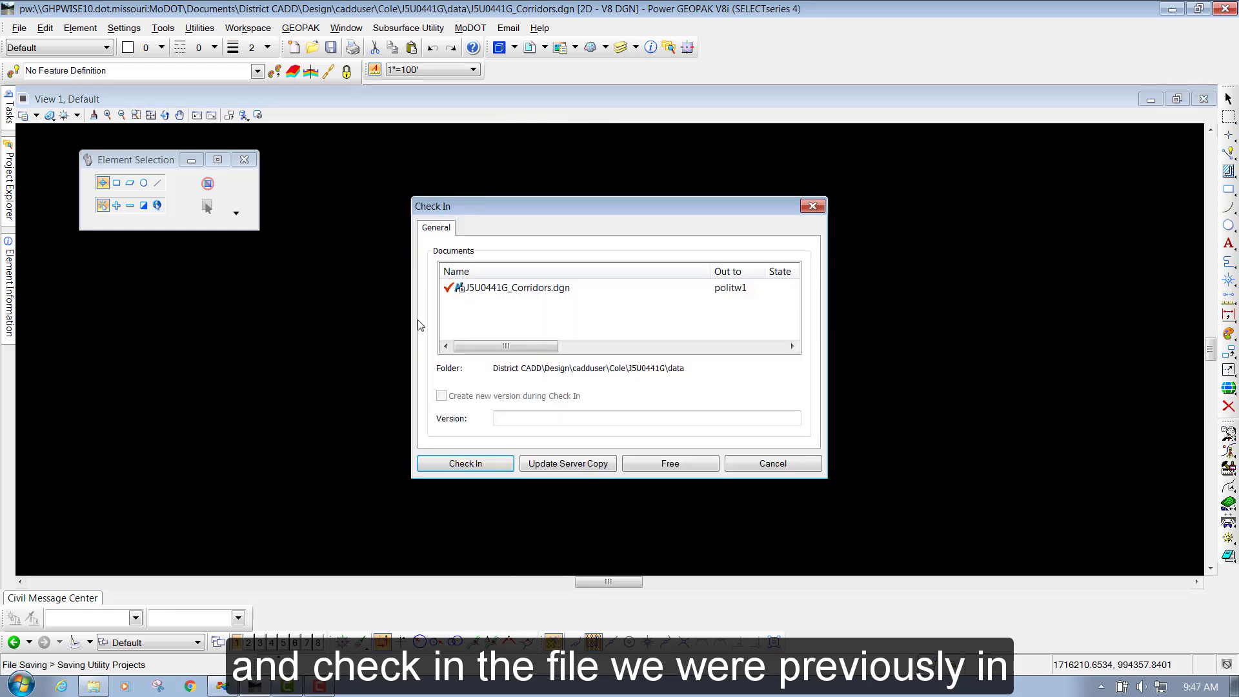
{"action": "left_click", "coordinate": [469, 464]}
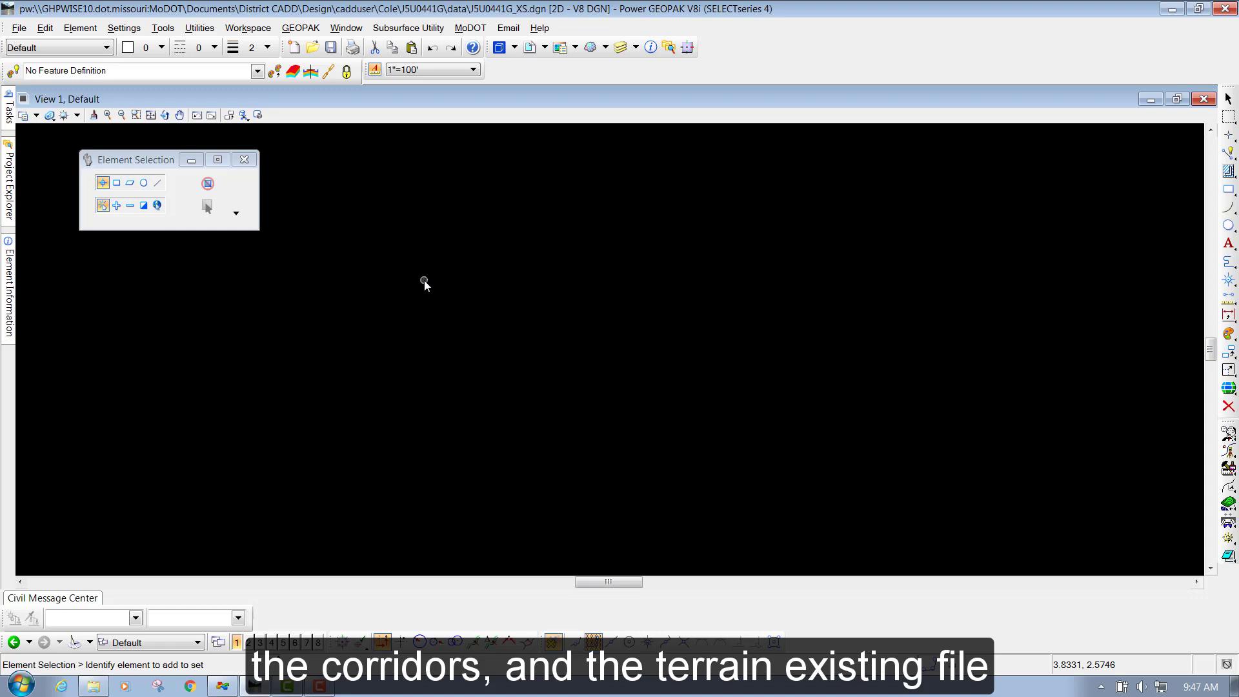
Begin attaching references to the new cross-section file and browse to the data folder of project J5U0441G
{"action": "left_click", "coordinate": [530, 49]}
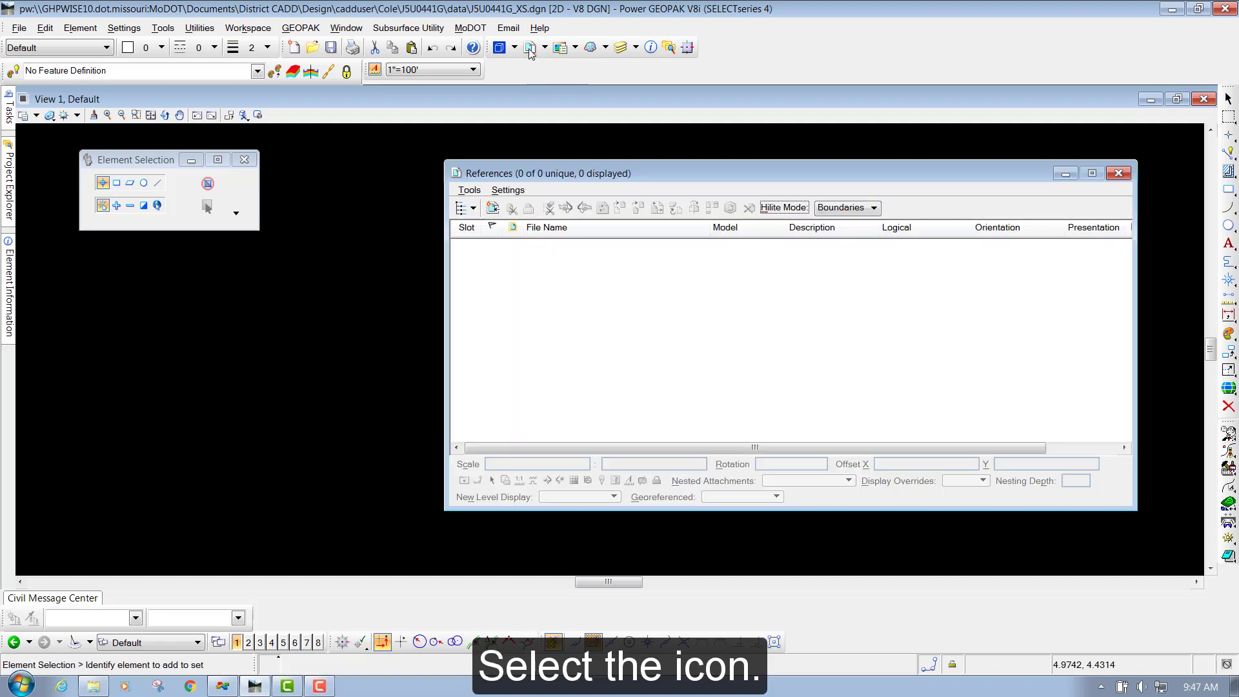
{"action": "left_click_drag", "start_coordinate": [528, 173], "coordinate": [477, 179]}
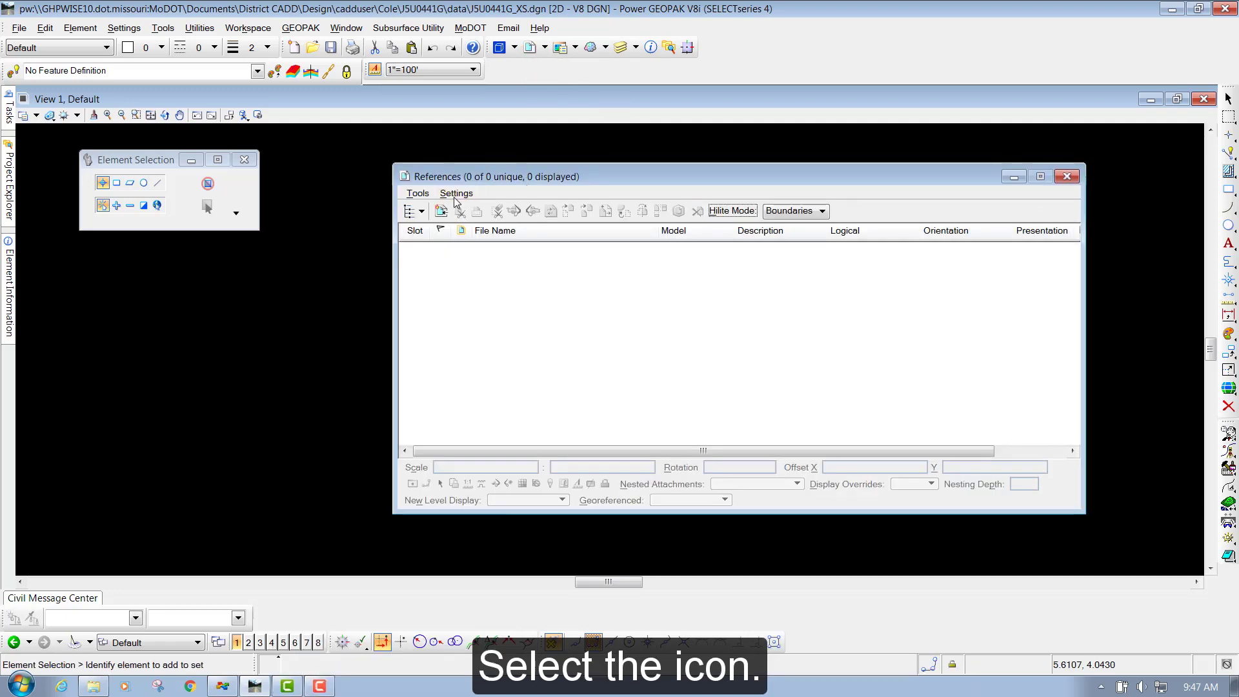
{"action": "left_click", "coordinate": [418, 193]}
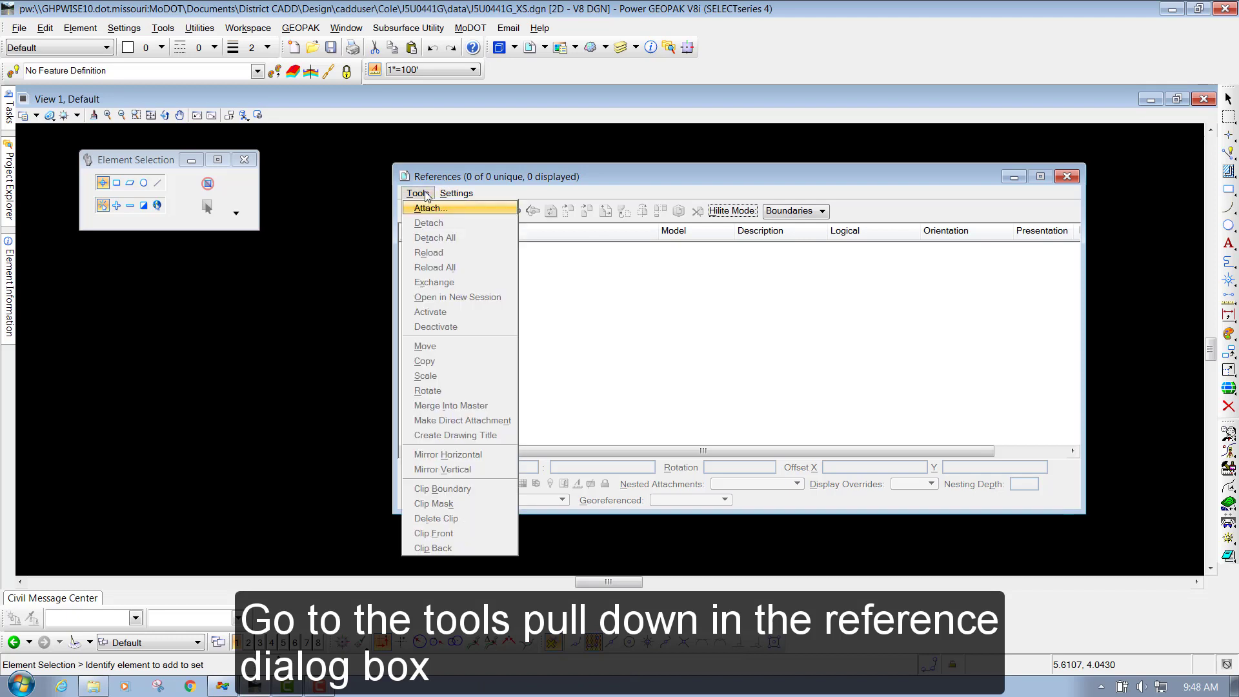
{"action": "left_click", "coordinate": [455, 214]}
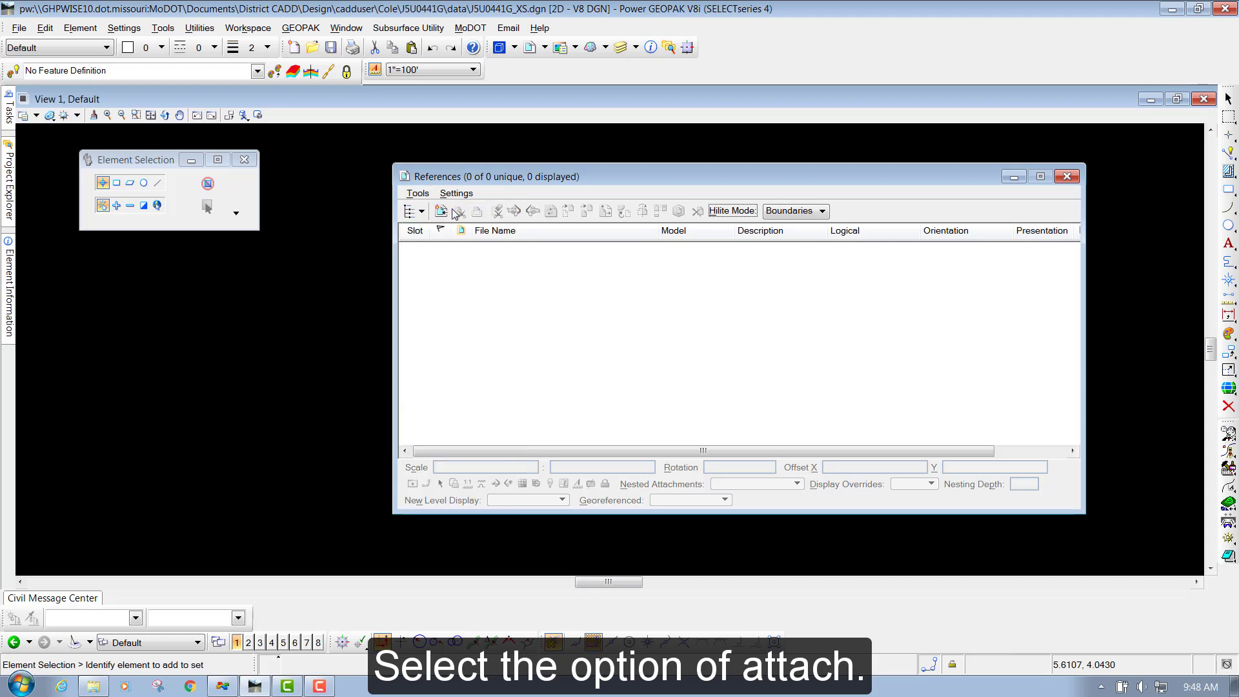
{"action": "left_click_drag", "start_coordinate": [510, 52], "coordinate": [556, 55]}
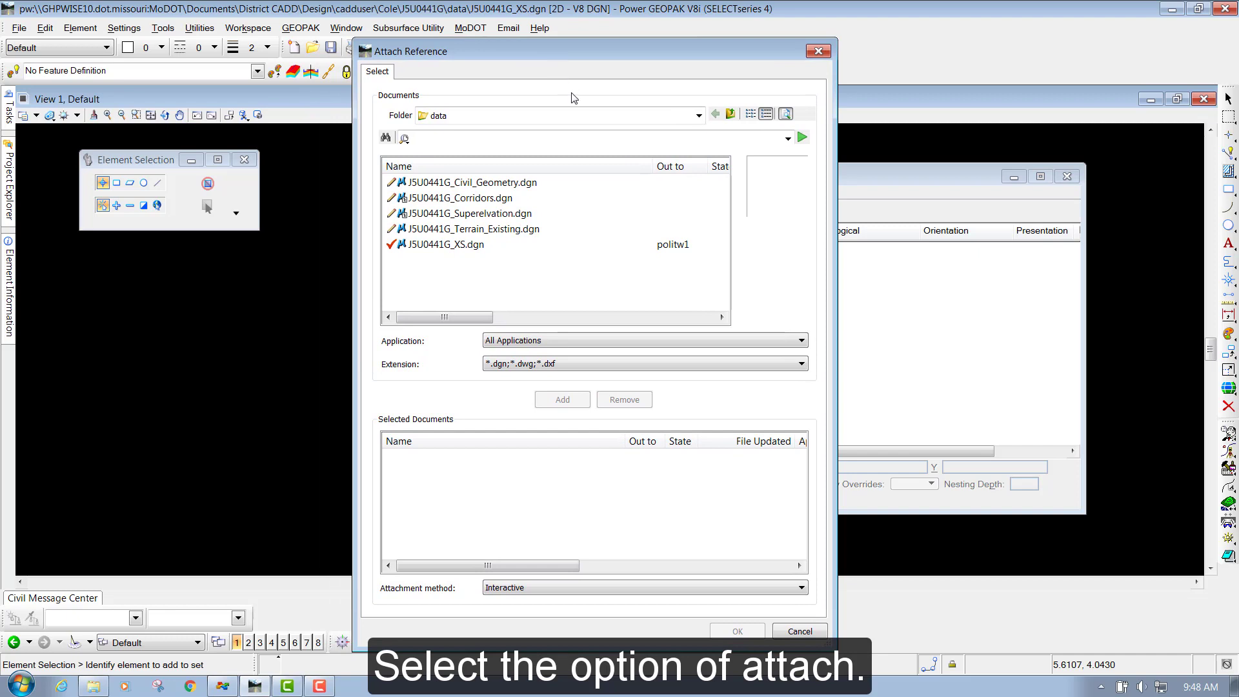
{"action": "left_click", "coordinate": [506, 118]}
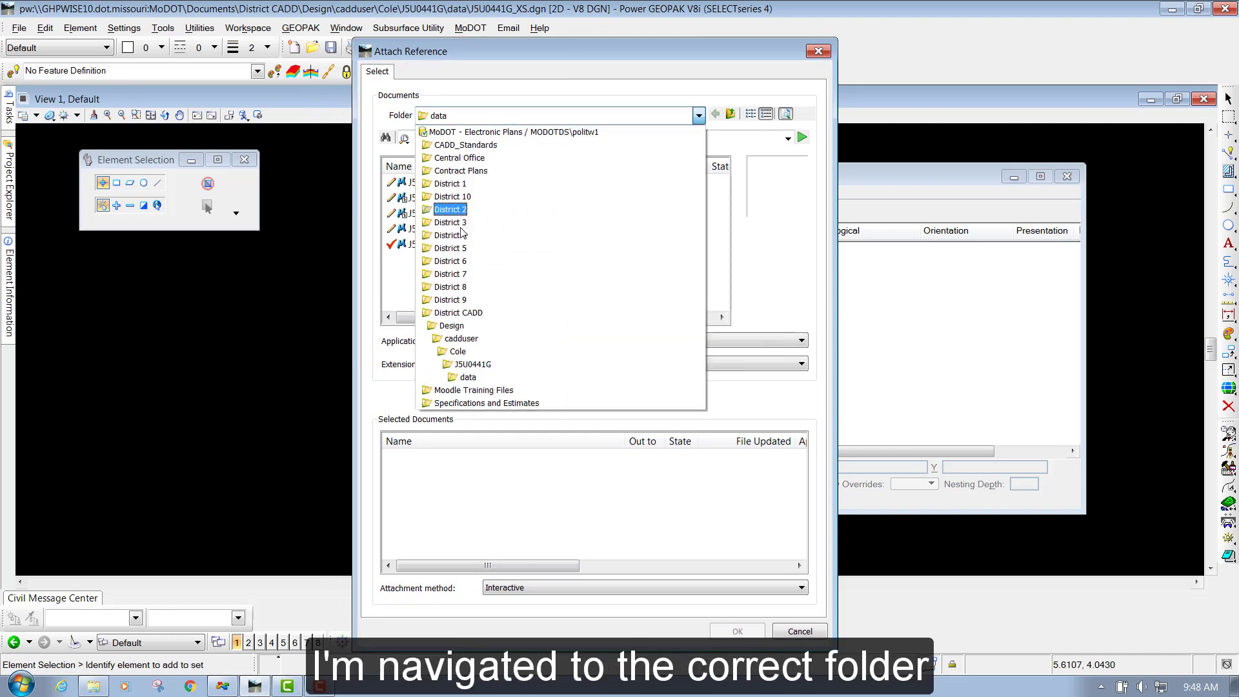
{"action": "left_click", "coordinate": [468, 377]}
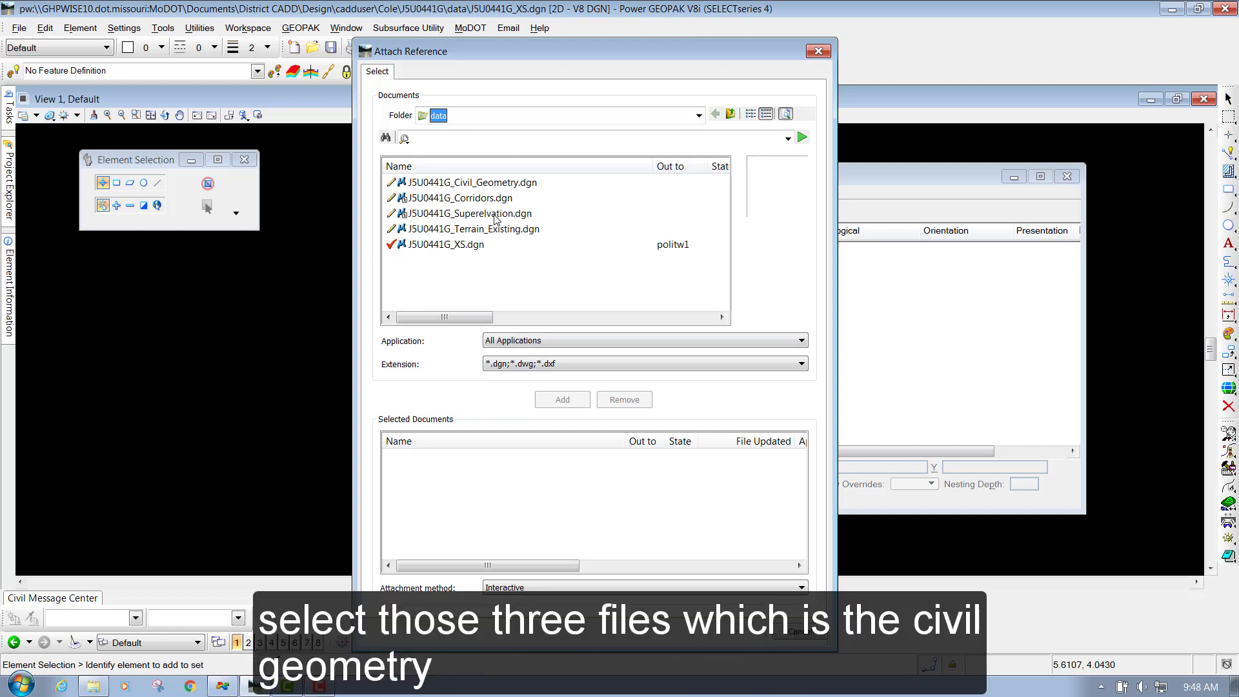
Add J5U0441G_Civil_Geometry.dgn, J5U0441G_Corridors.dgn and J5U0441G_Terrain_Existing.dgn as the reference documents and confirm the selection
{"action": "left_click", "coordinate": [460, 182]}
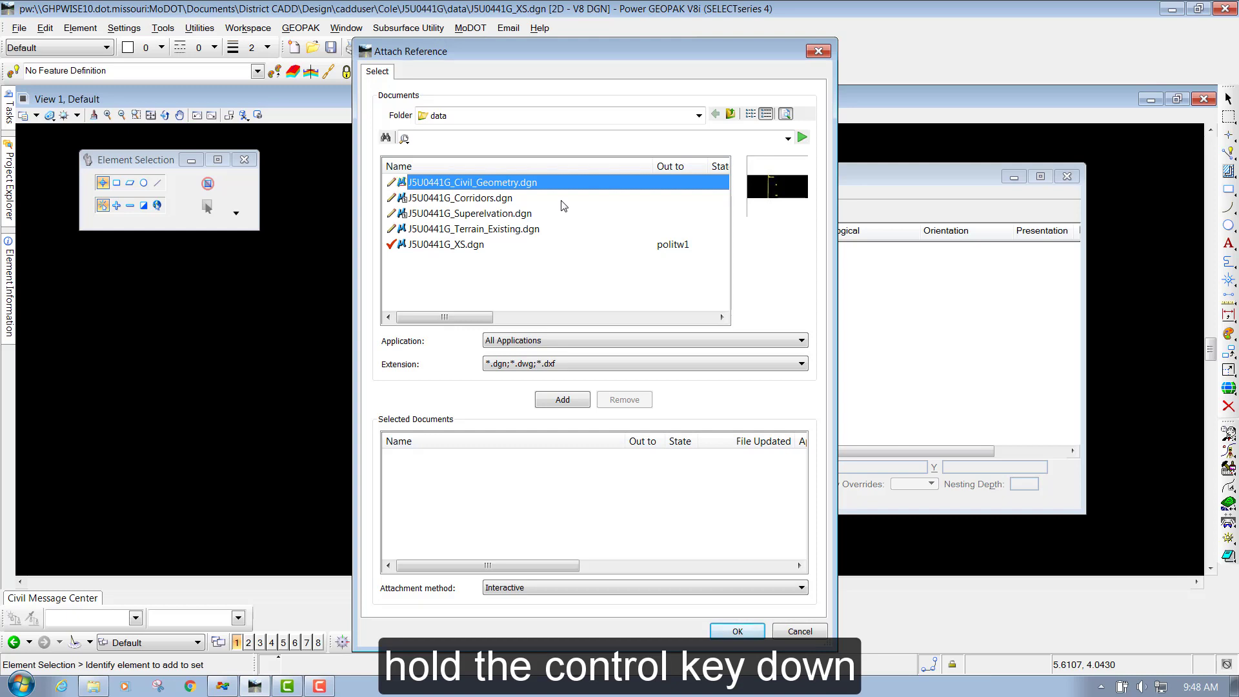
{"action": "left_click", "coordinate": [478, 198], "text": "ctrl"}
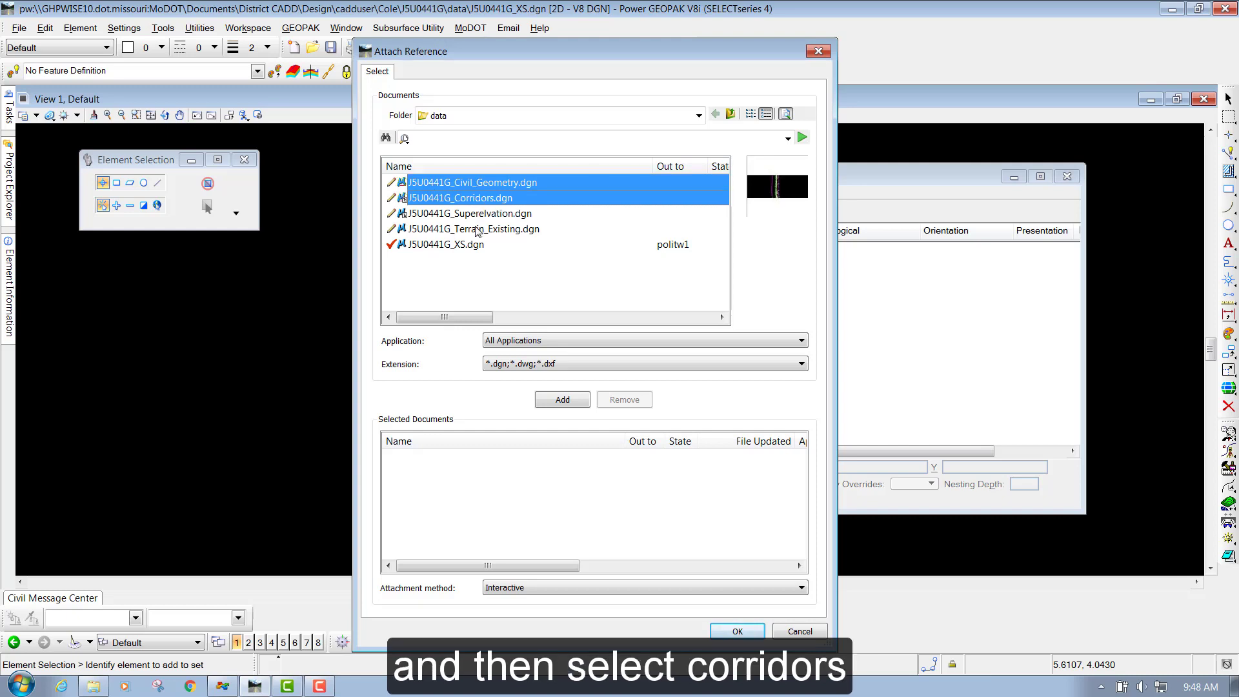
{"action": "left_click", "coordinate": [478, 229], "text": "ctrl"}
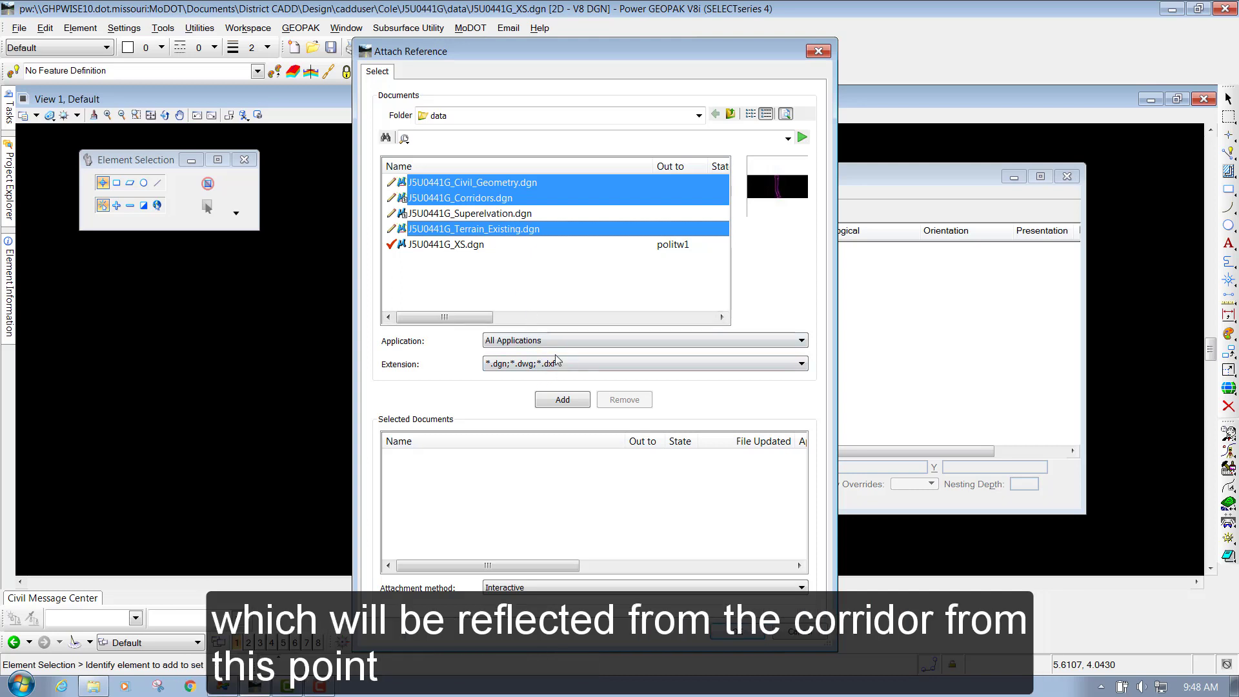
{"action": "left_click", "coordinate": [563, 400]}
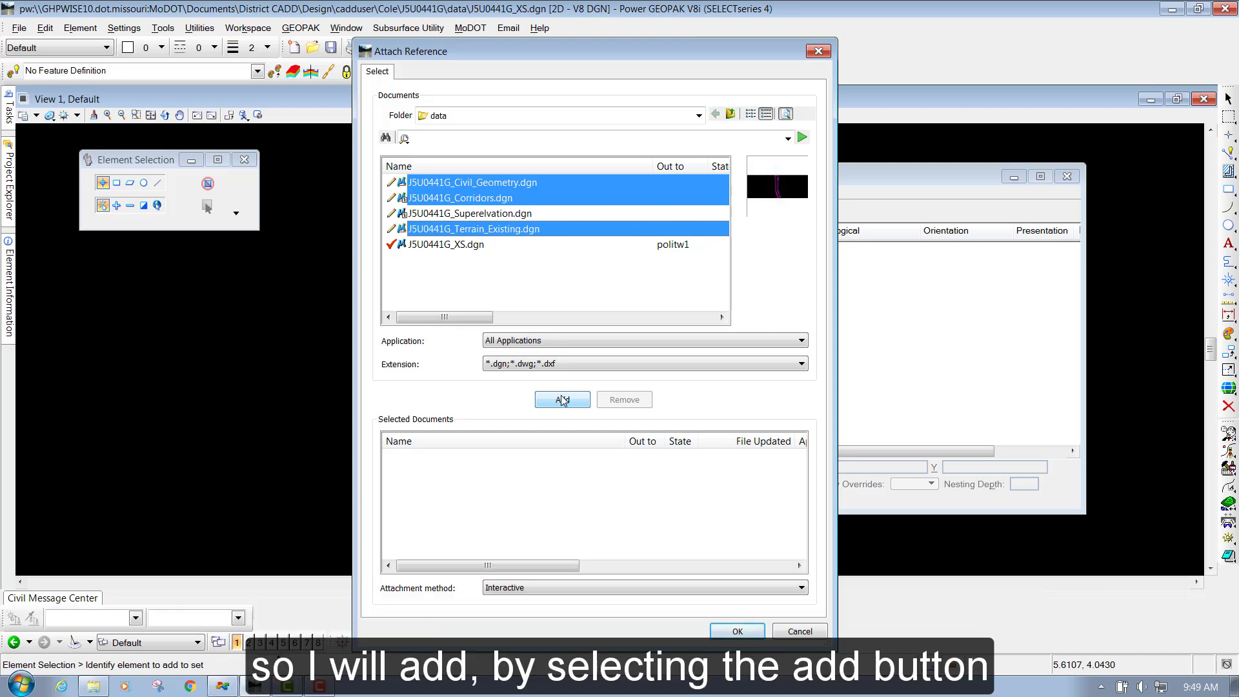
{"action": "left_click", "coordinate": [738, 632]}
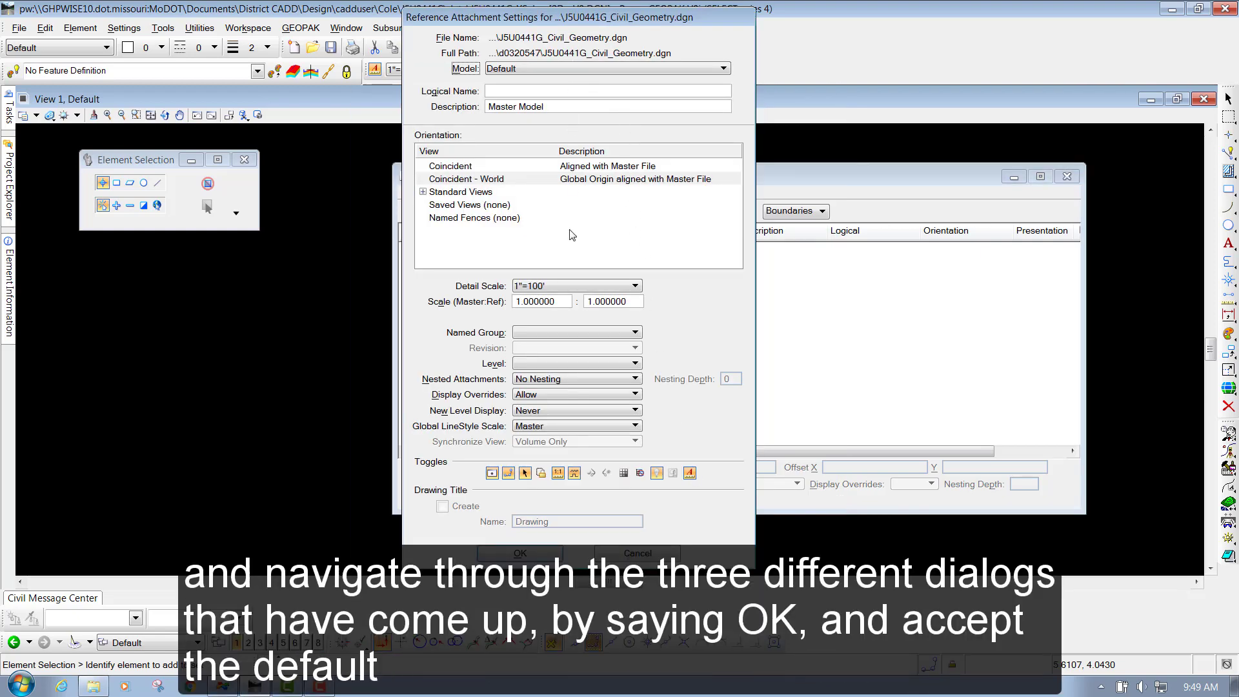
Accept the default attachment settings for the civil geometry, corridors and existing terrain references
{"action": "left_click", "coordinate": [523, 554]}
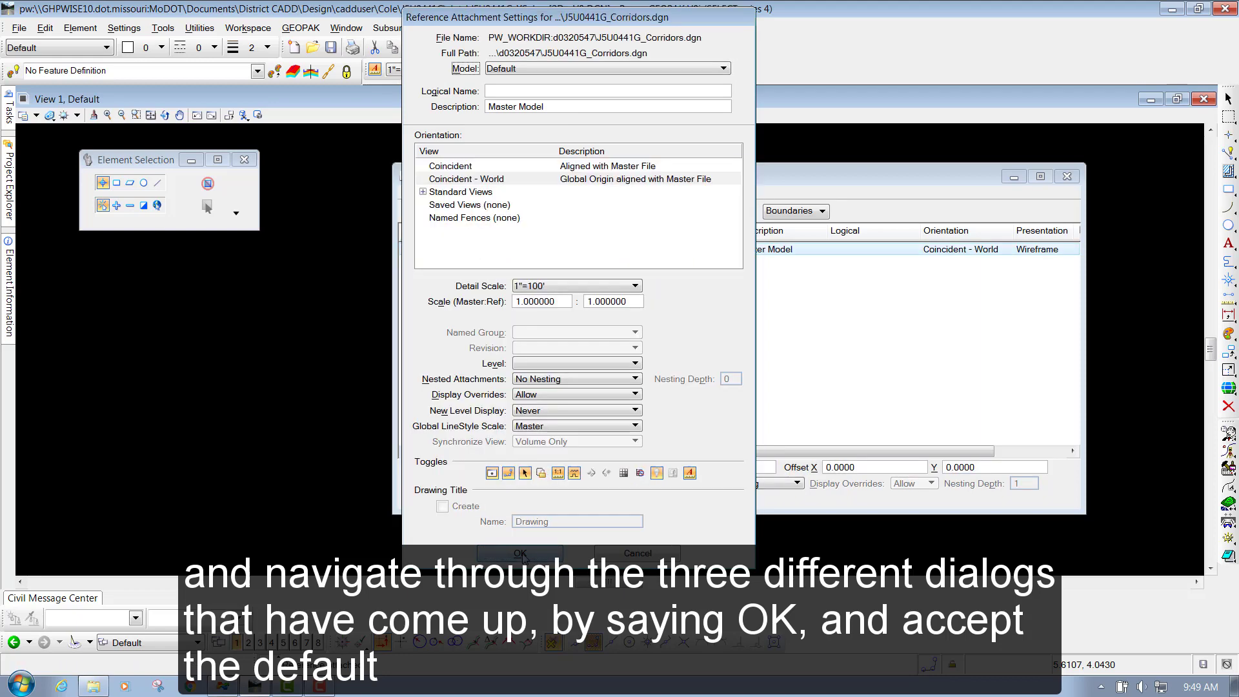
{"action": "left_click", "coordinate": [525, 553]}
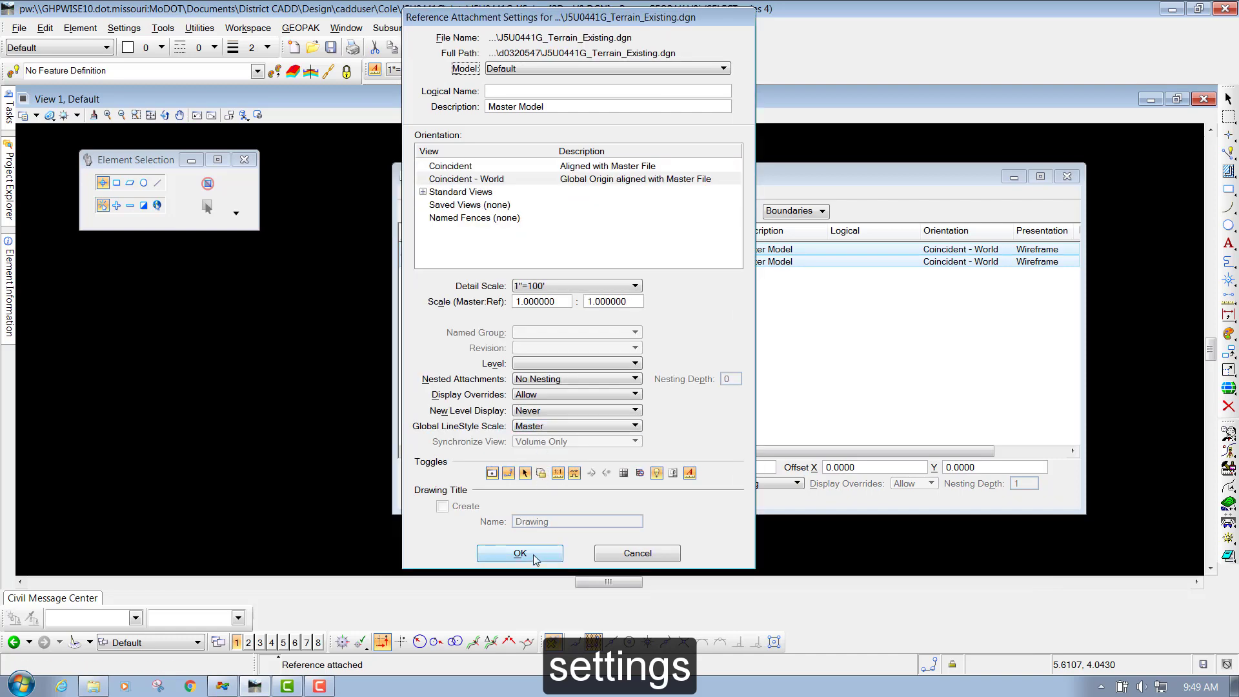
{"action": "left_click", "coordinate": [533, 555]}
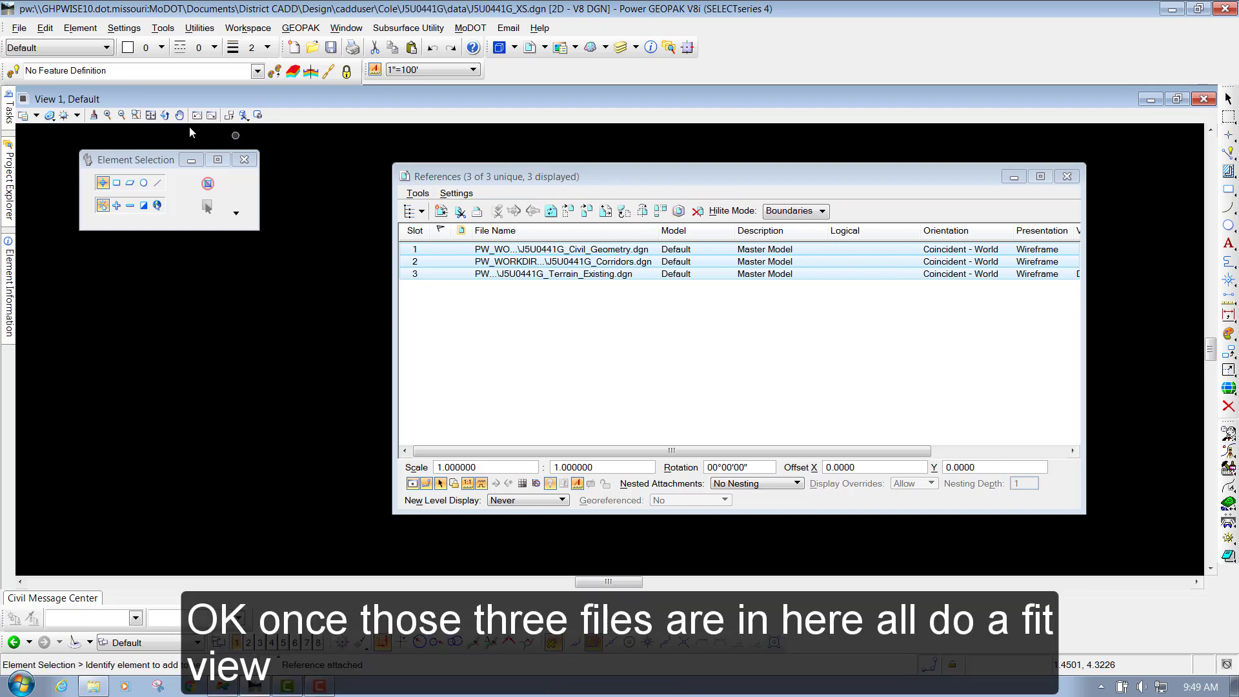
Fit the view to all attached files and close the References dialog
{"action": "left_click", "coordinate": [151, 115]}
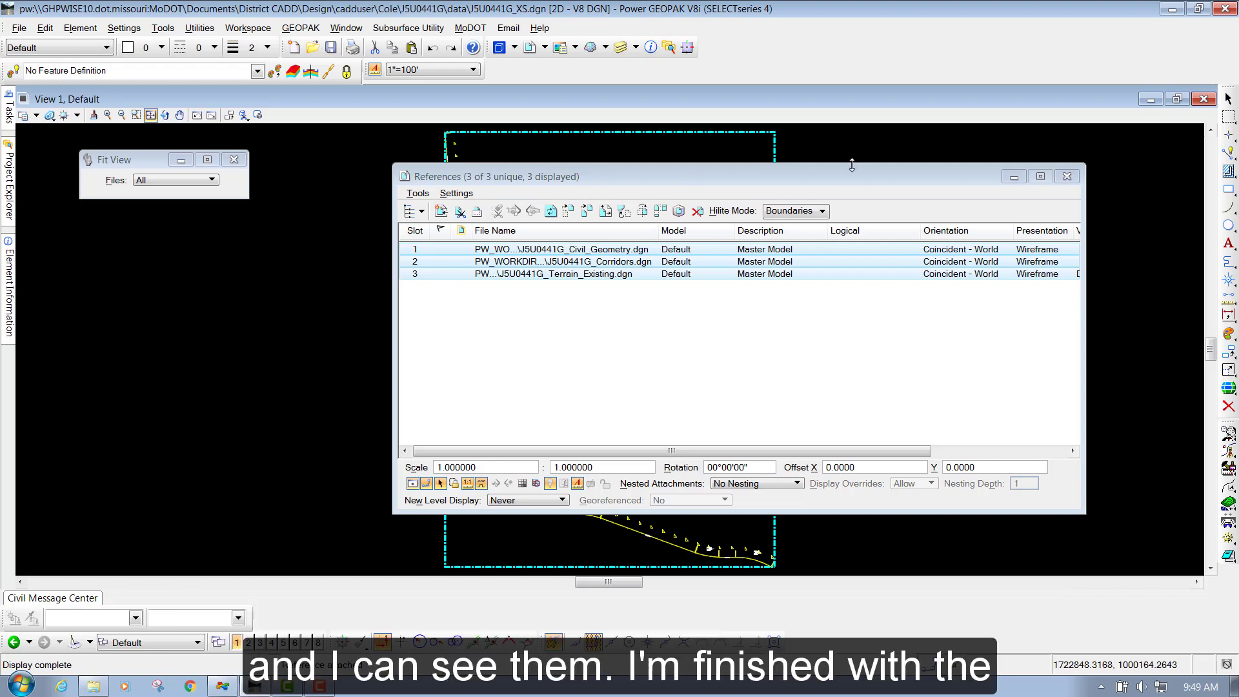
{"action": "left_click_drag", "start_coordinate": [845, 176], "coordinate": [597, 225]}
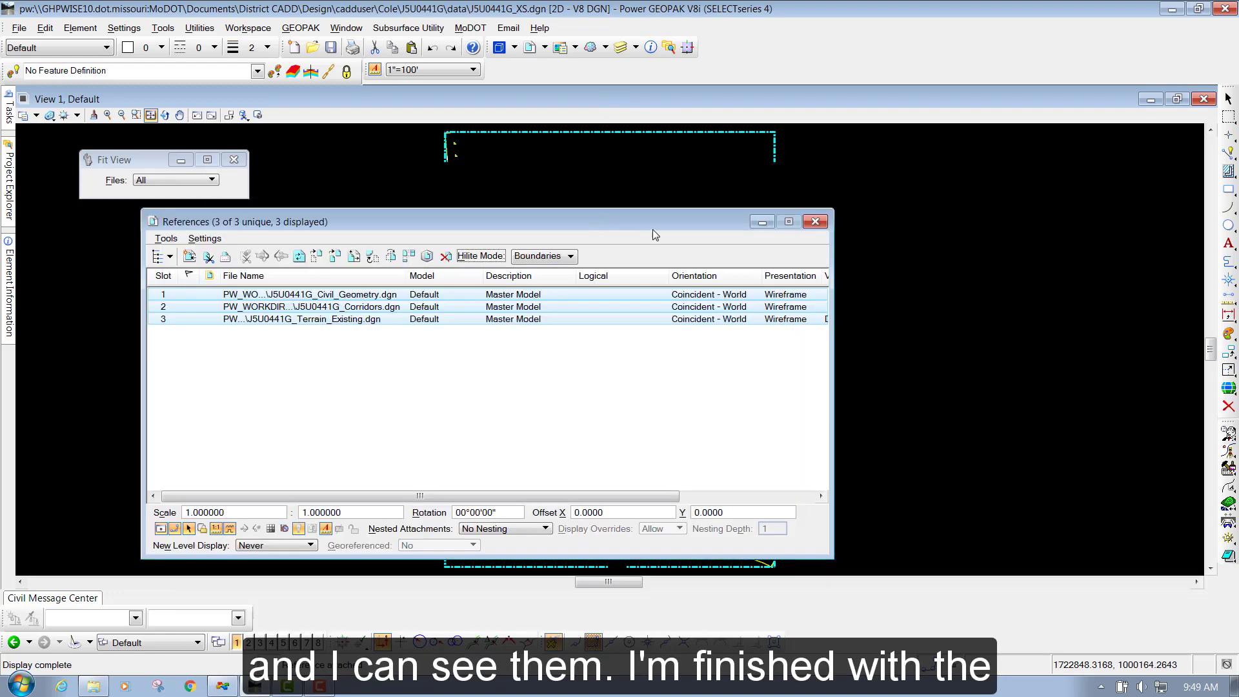
{"action": "left_click", "coordinate": [814, 222]}
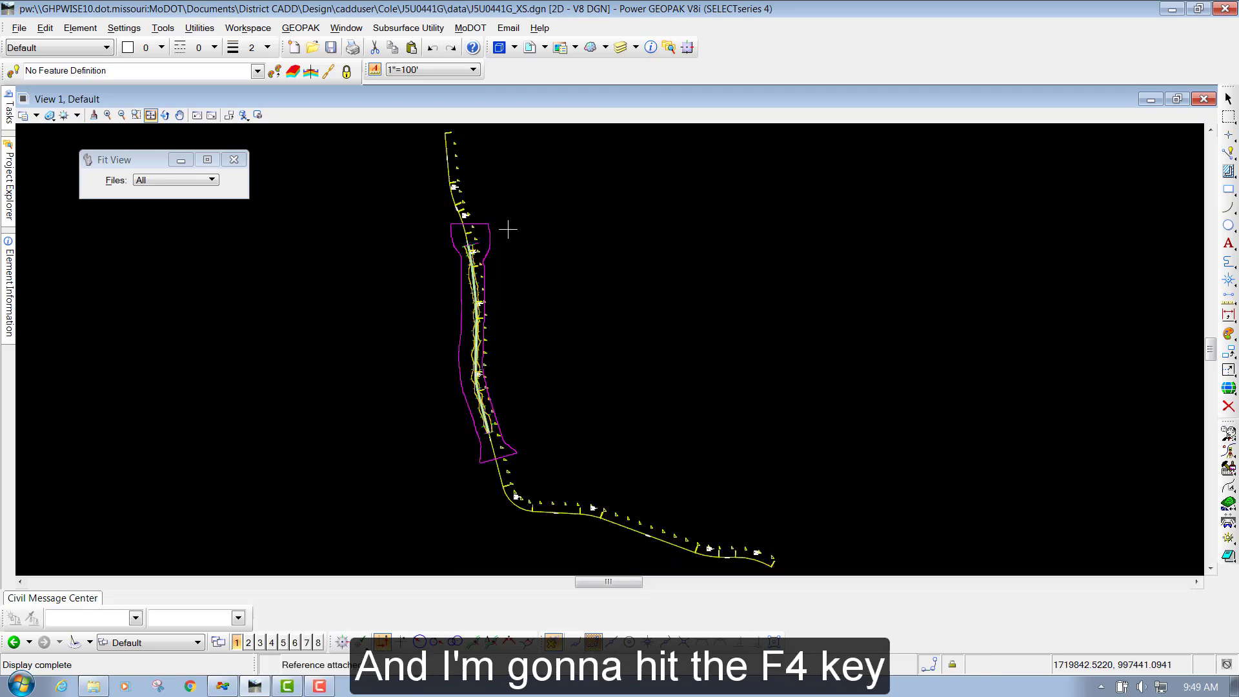
Make the existing terrain the active terrain model by selecting its boundary, and clear the selection
{"action": "key", "text": "F4"}
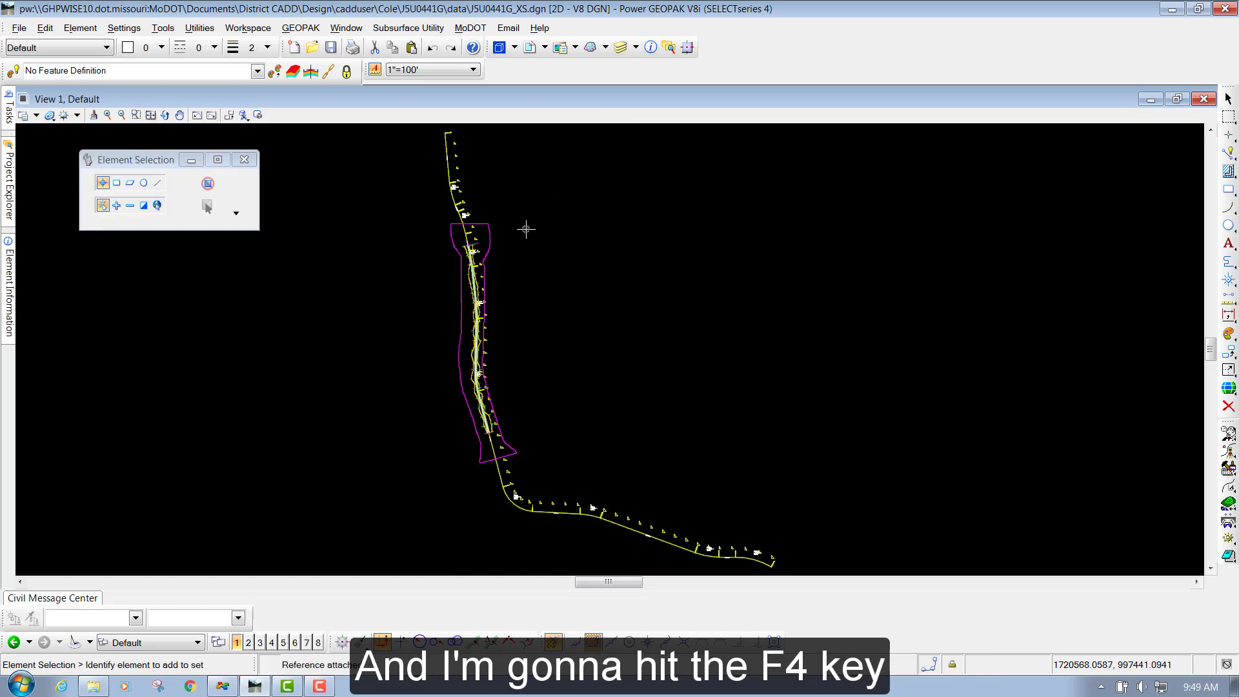
{"action": "scroll", "coordinate": [497, 248], "scroll_direction": "up", "scroll_amount": 5}
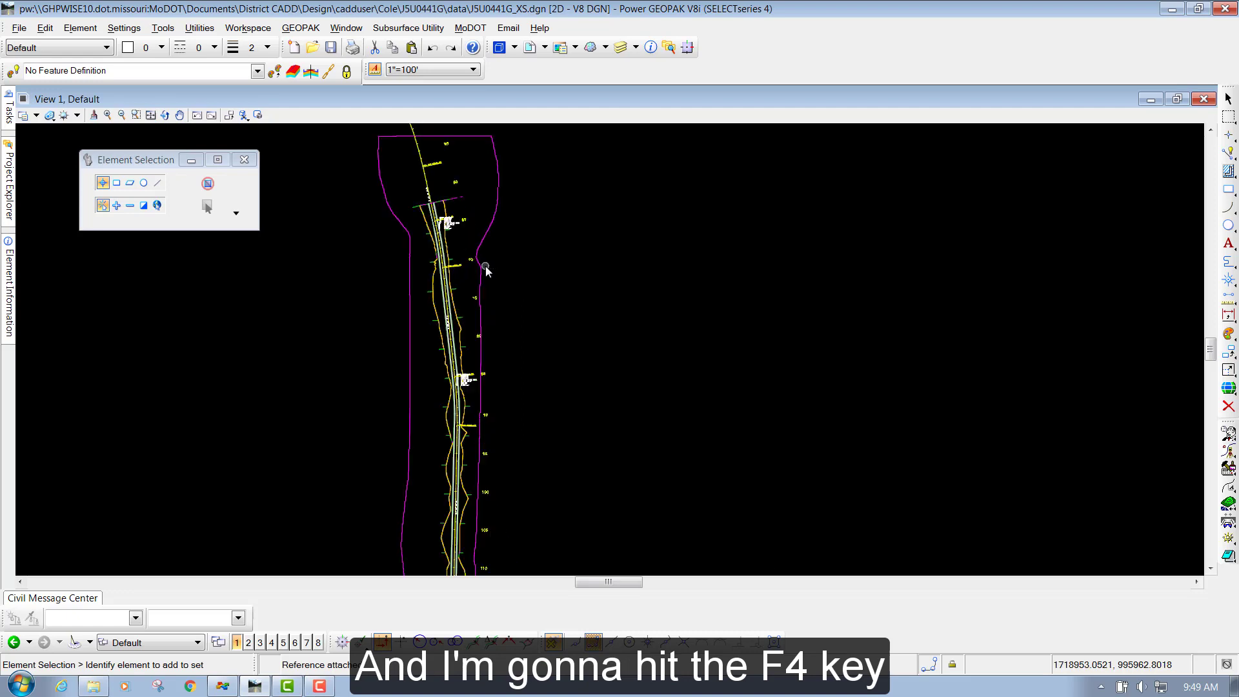
{"action": "left_click", "coordinate": [490, 229]}
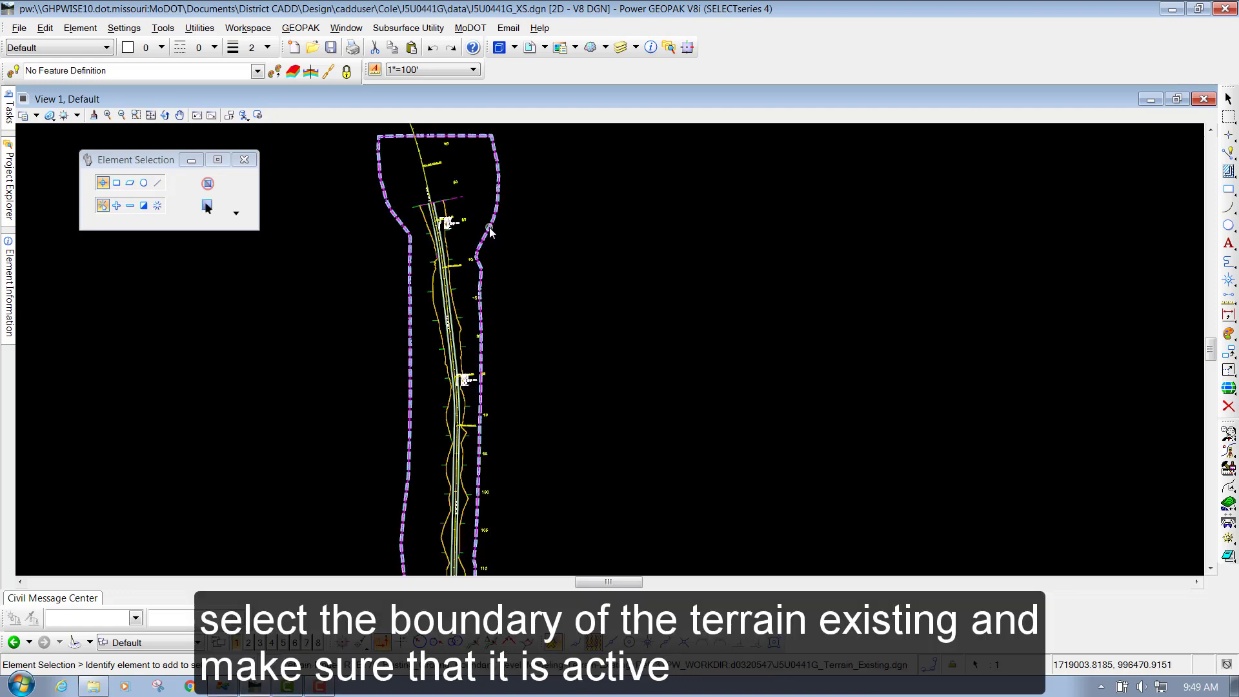
{"action": "mouse_move", "coordinate": [489, 229]}
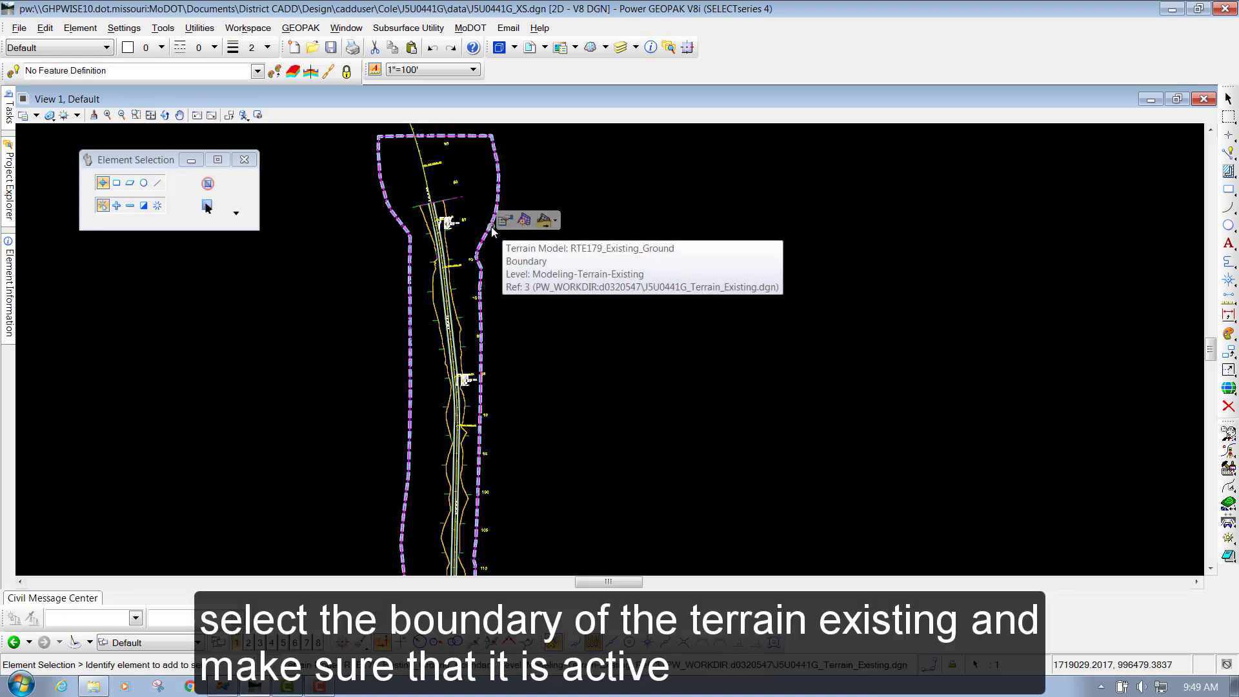
{"action": "left_click", "coordinate": [524, 221]}
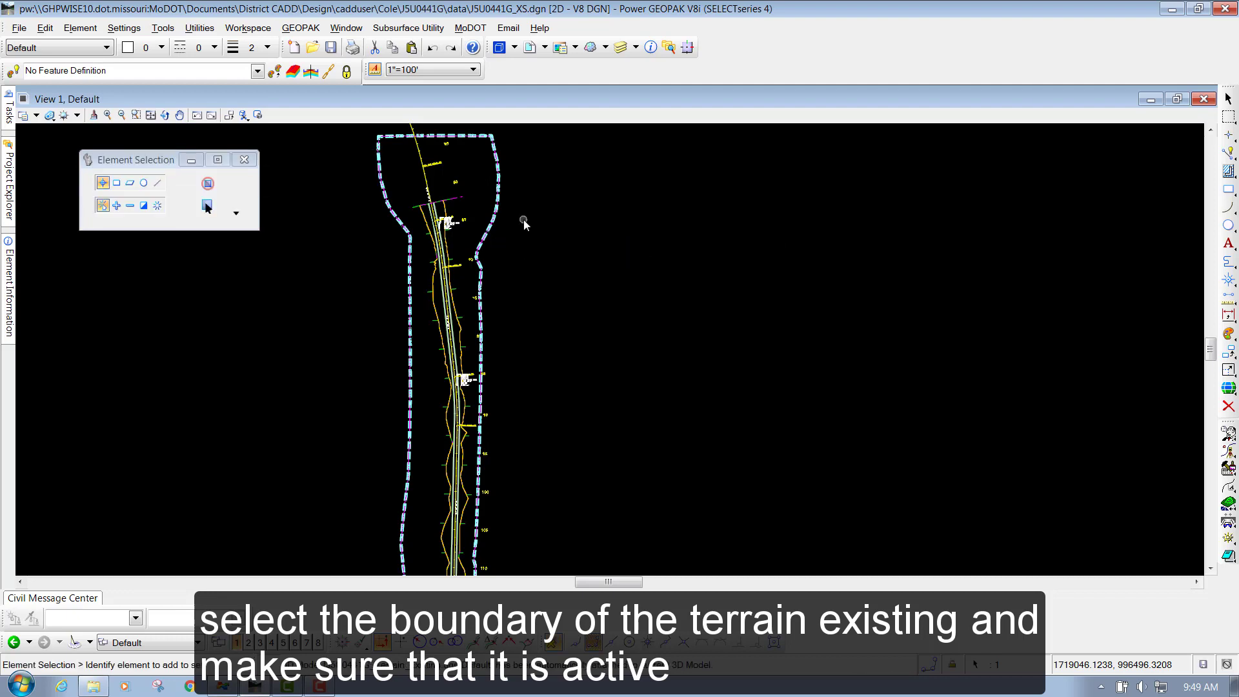
{"action": "left_click", "coordinate": [540, 251]}
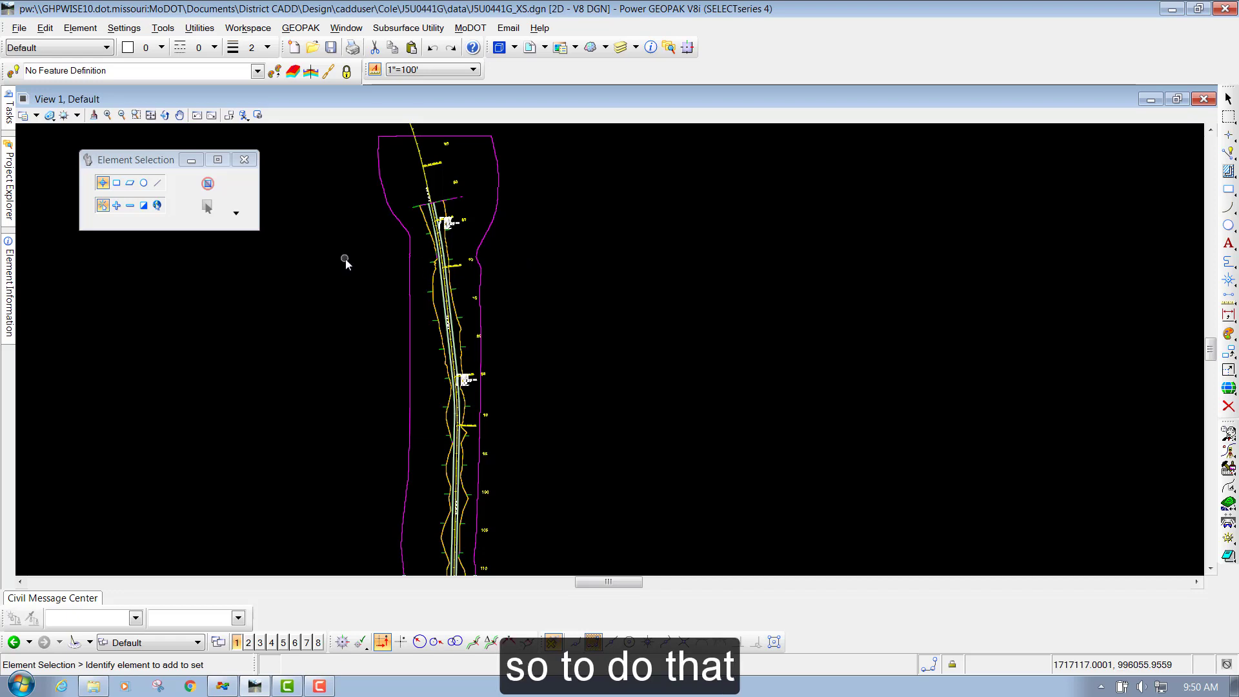
Start Create Cross Sections from the Corridor Modeling tools and choose the RTE179 baseline as the alignment
{"action": "mouse_move", "coordinate": [10, 113]}
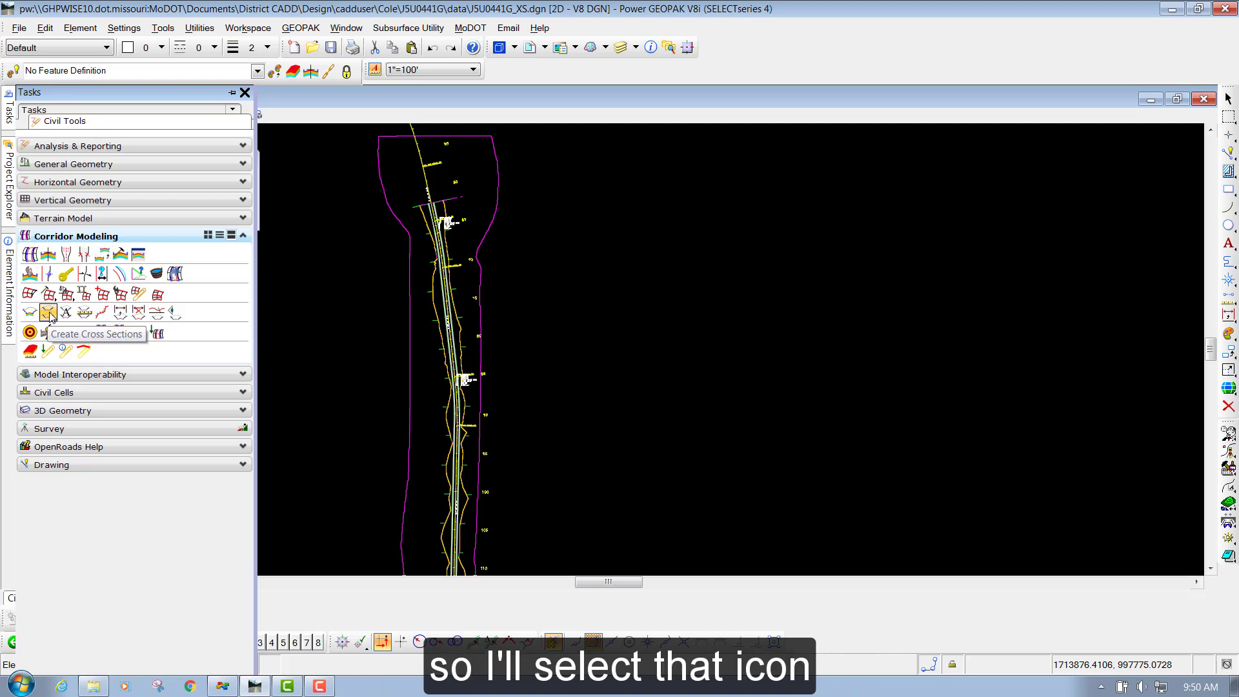
{"action": "left_click", "coordinate": [48, 313]}
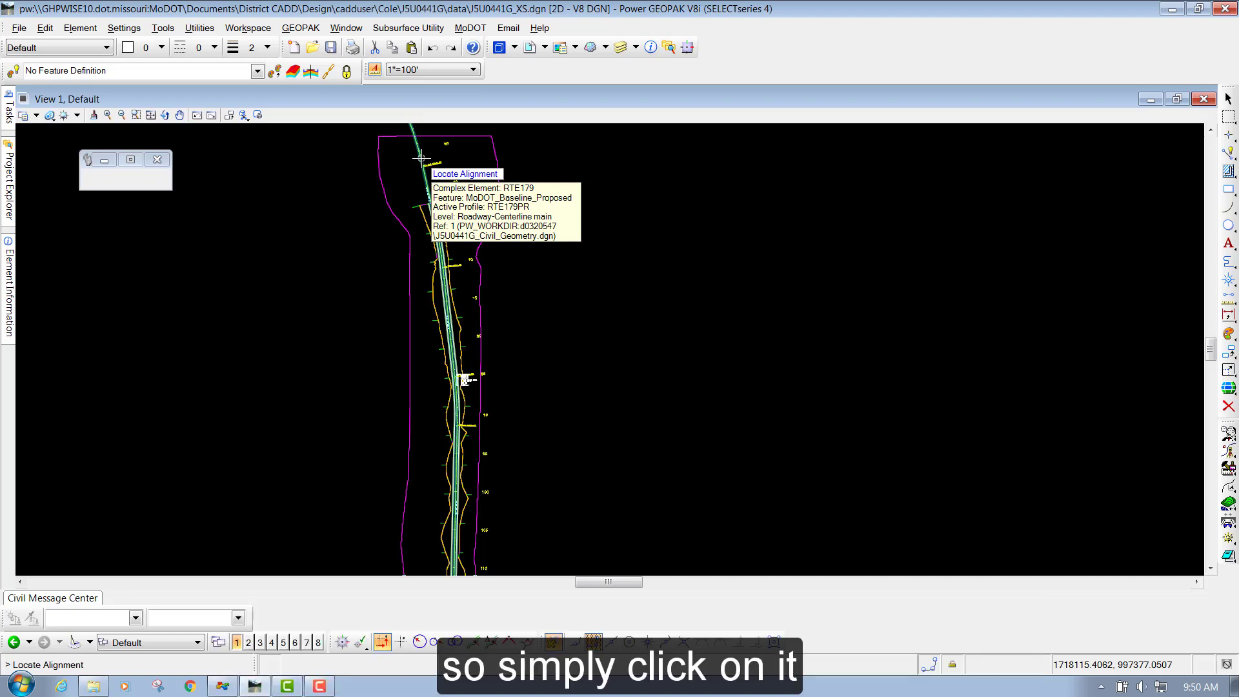
{"action": "left_click", "coordinate": [588, 163]}
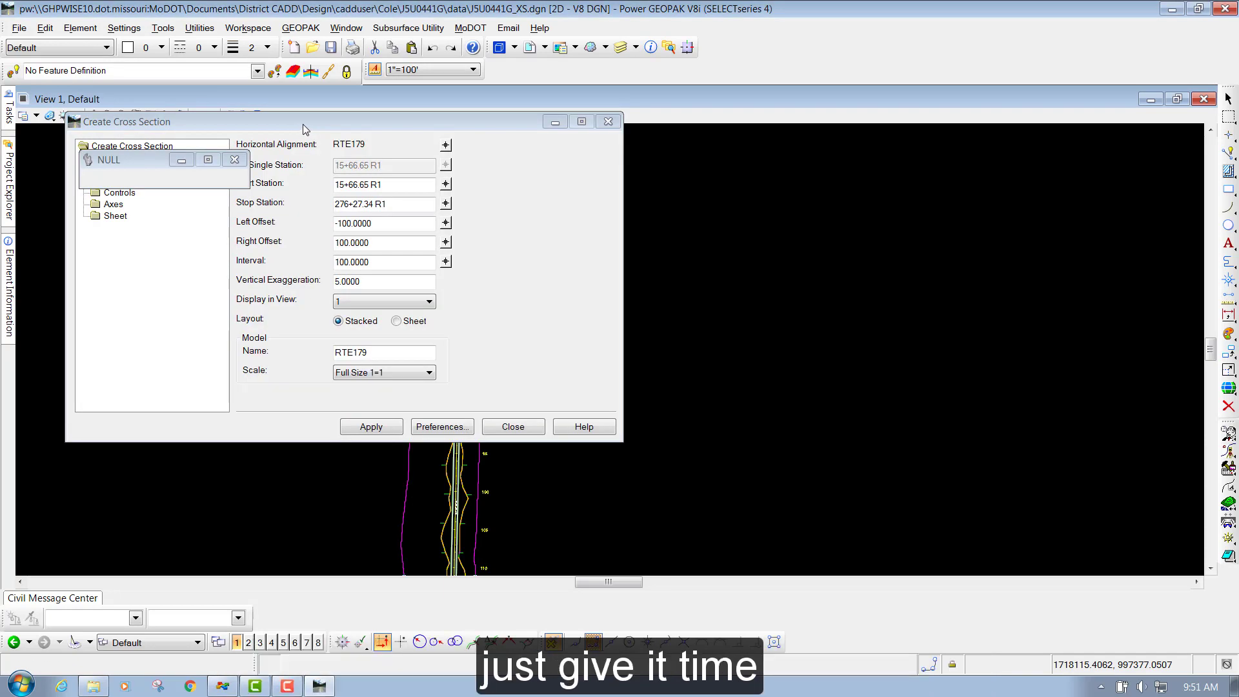
{"action": "left_click_drag", "start_coordinate": [303, 124], "coordinate": [393, 225]}
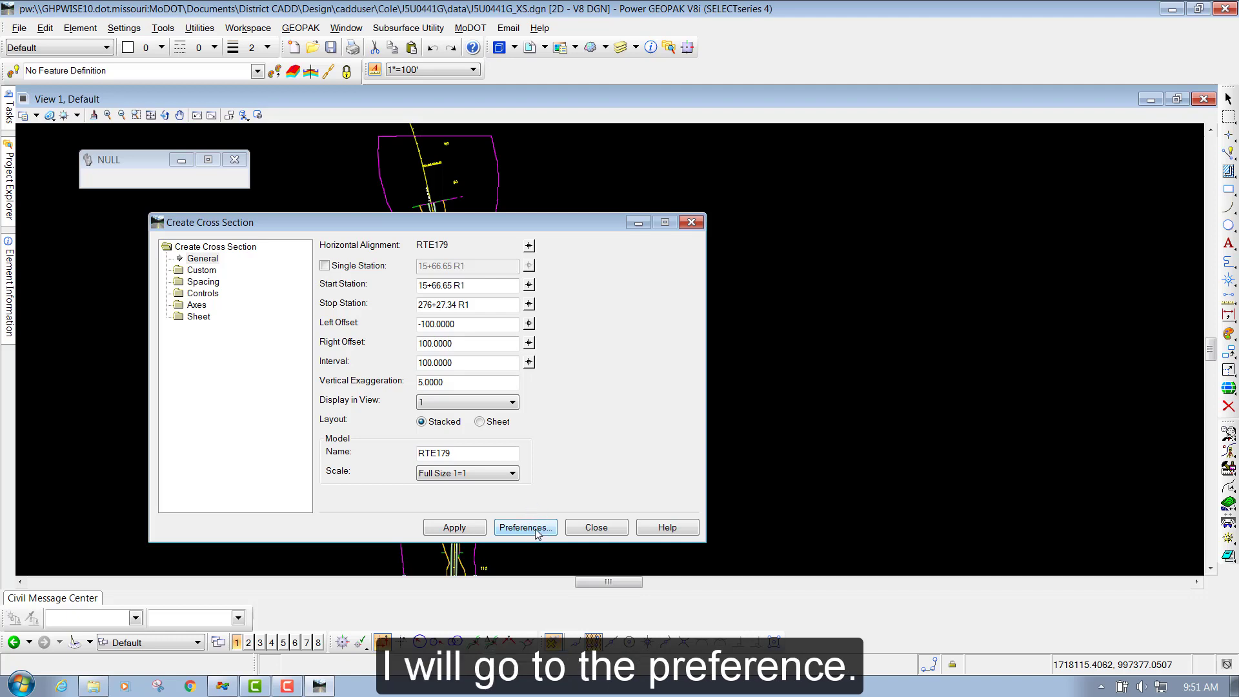
Load the "Stacked - XS Only" preference for the cross sections and close the Preferences dialog
{"action": "left_click", "coordinate": [535, 531]}
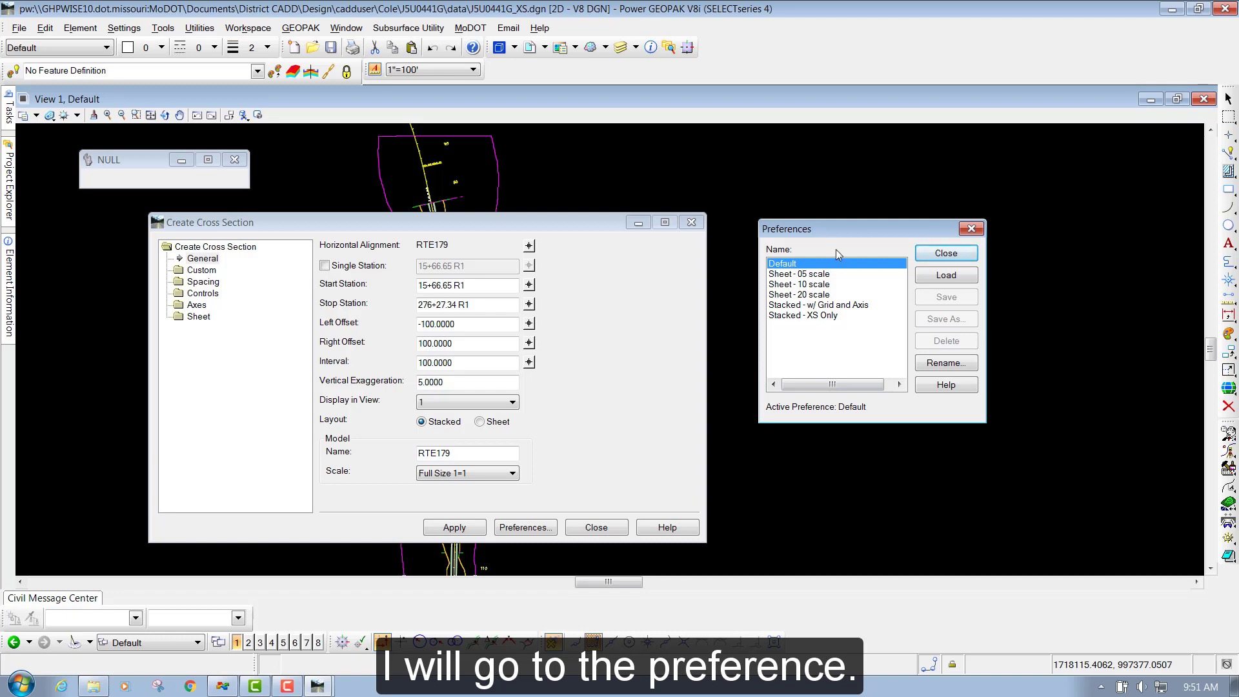
{"action": "left_click", "coordinate": [808, 317]}
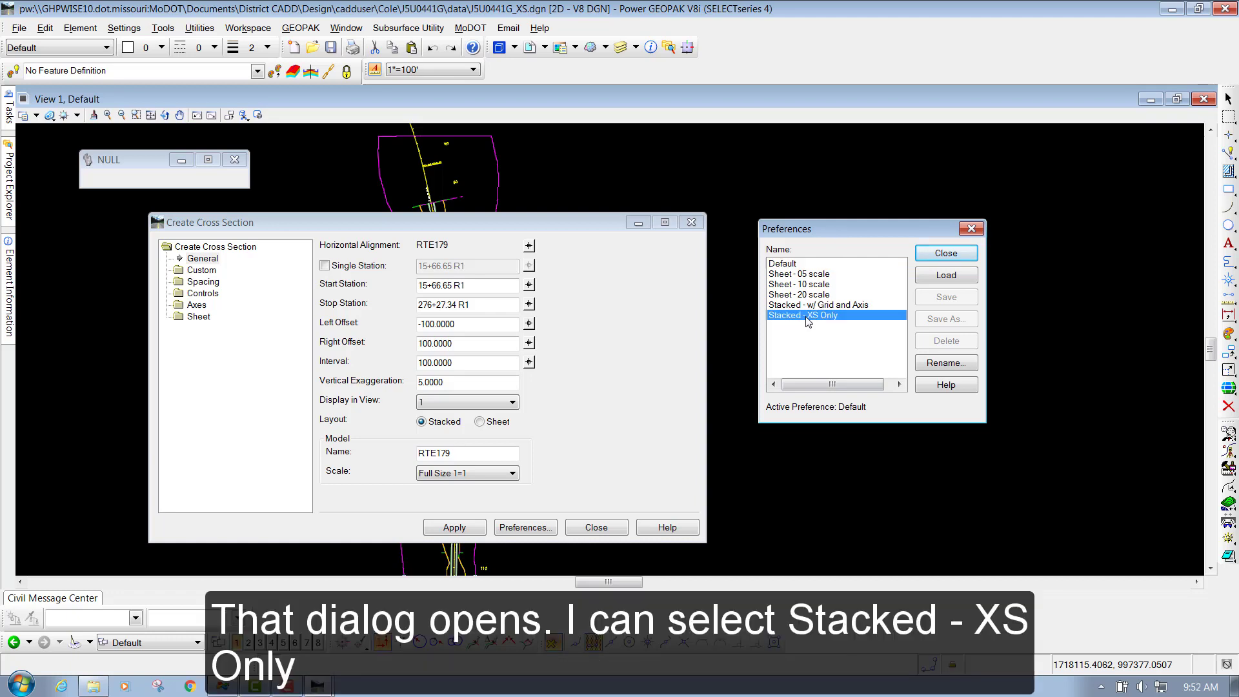
{"action": "left_click", "coordinate": [930, 278]}
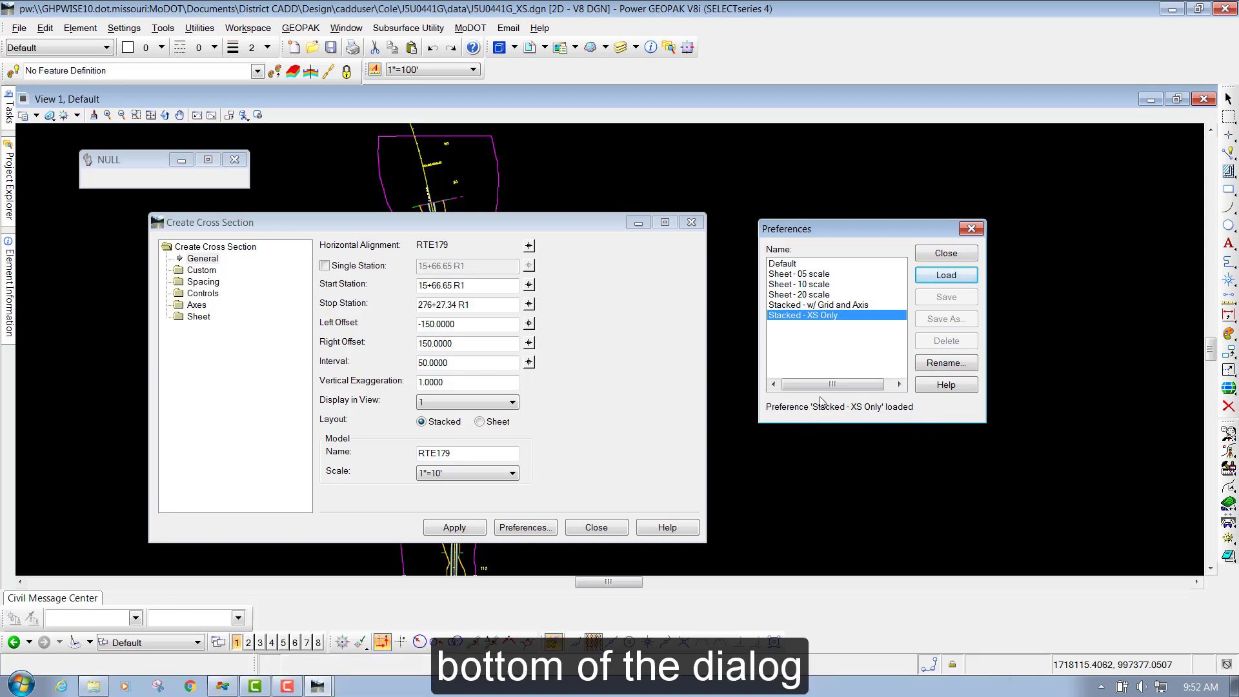
{"action": "left_click", "coordinate": [947, 257]}
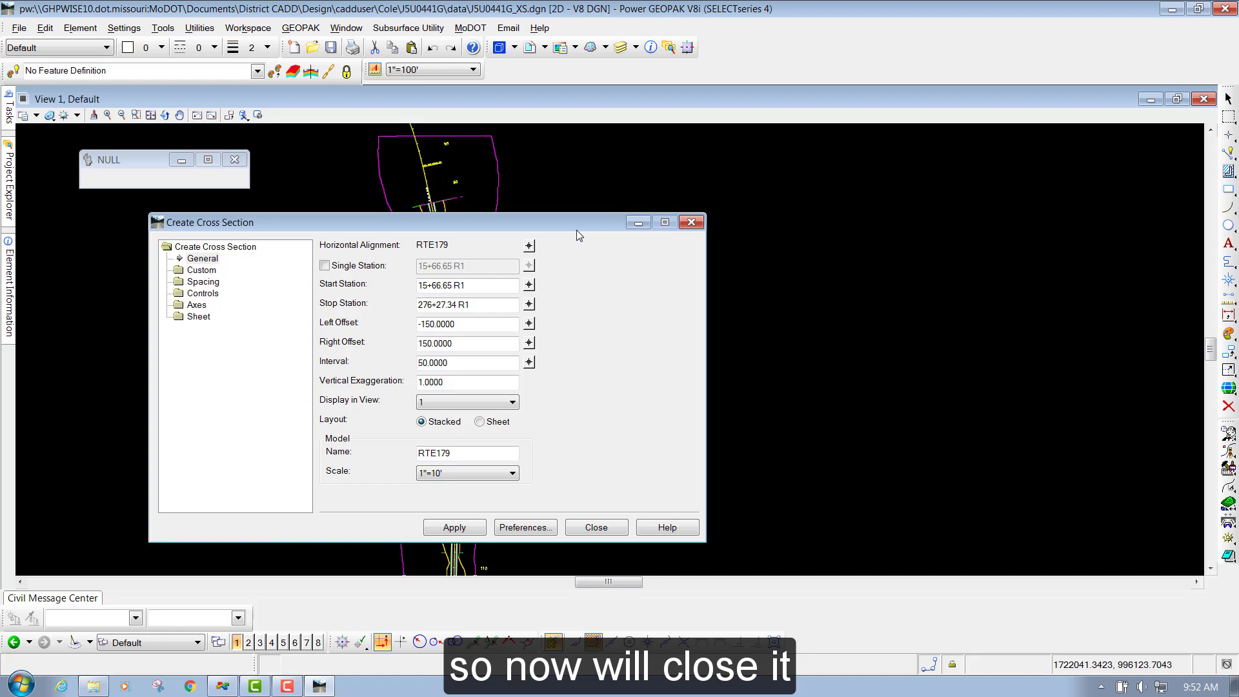
In the custom cross section settings, define a Station Range starting at 62+00 and stopping at 75+00
{"action": "left_click", "coordinate": [207, 275]}
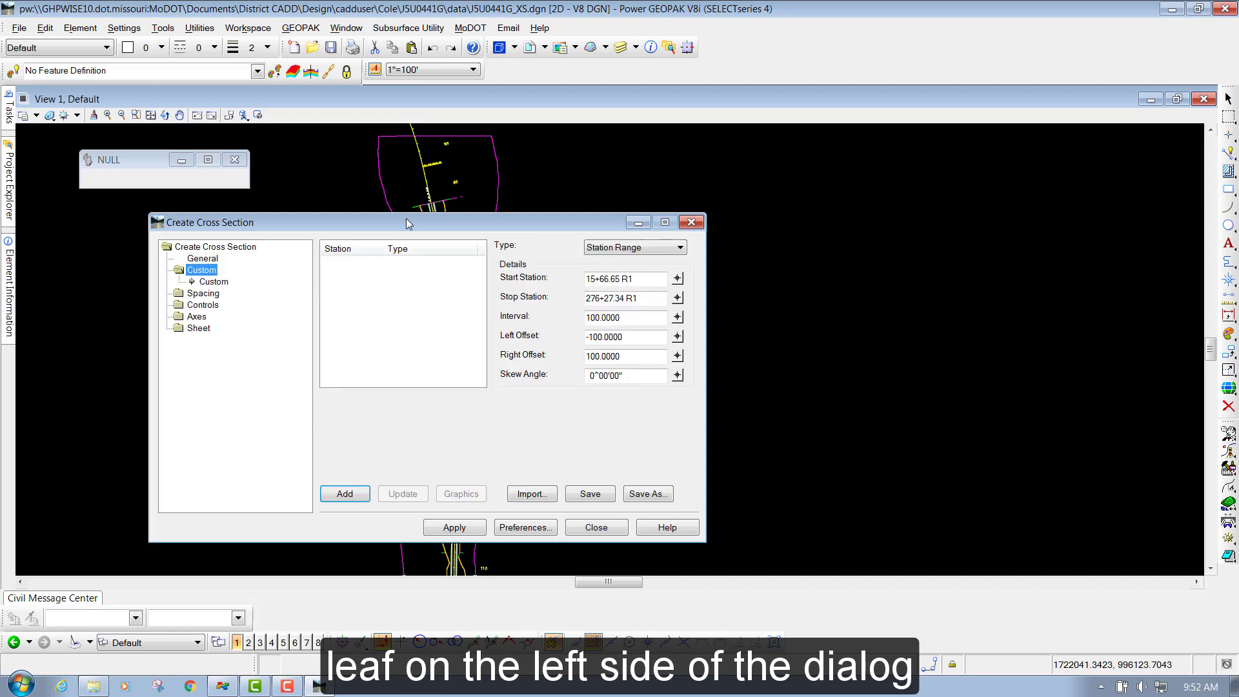
{"action": "left_click_drag", "start_coordinate": [409, 218], "coordinate": [545, 161]}
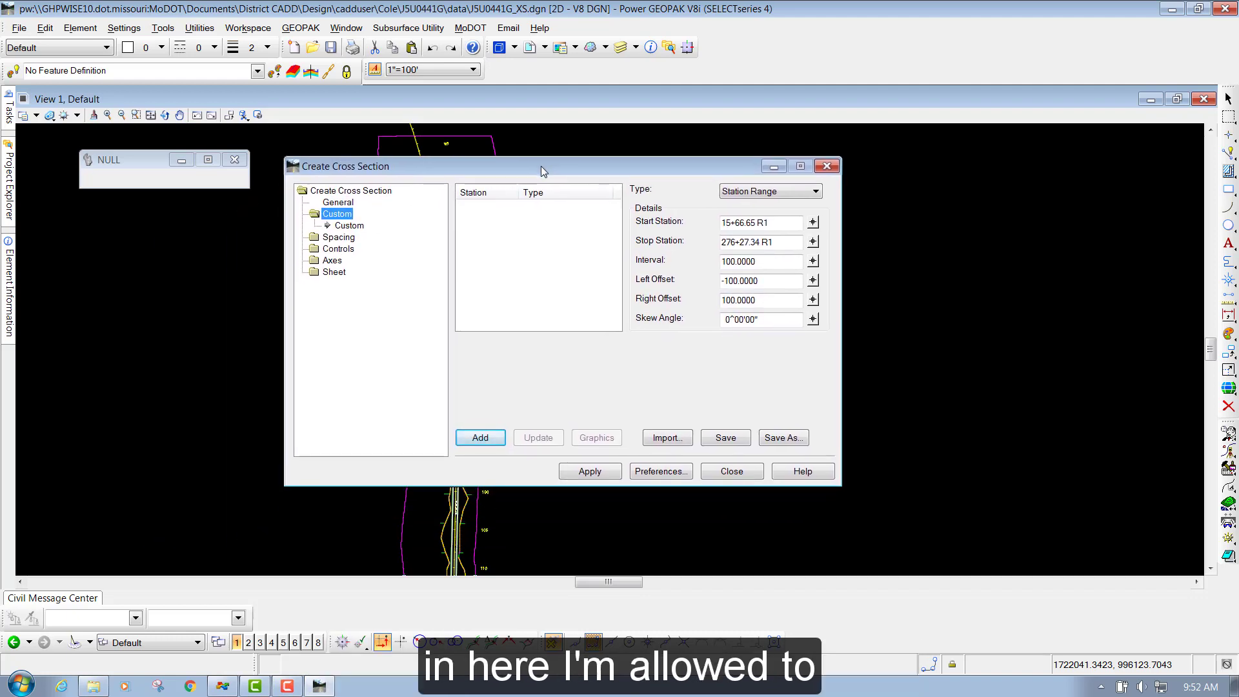
{"action": "left_click", "coordinate": [777, 195]}
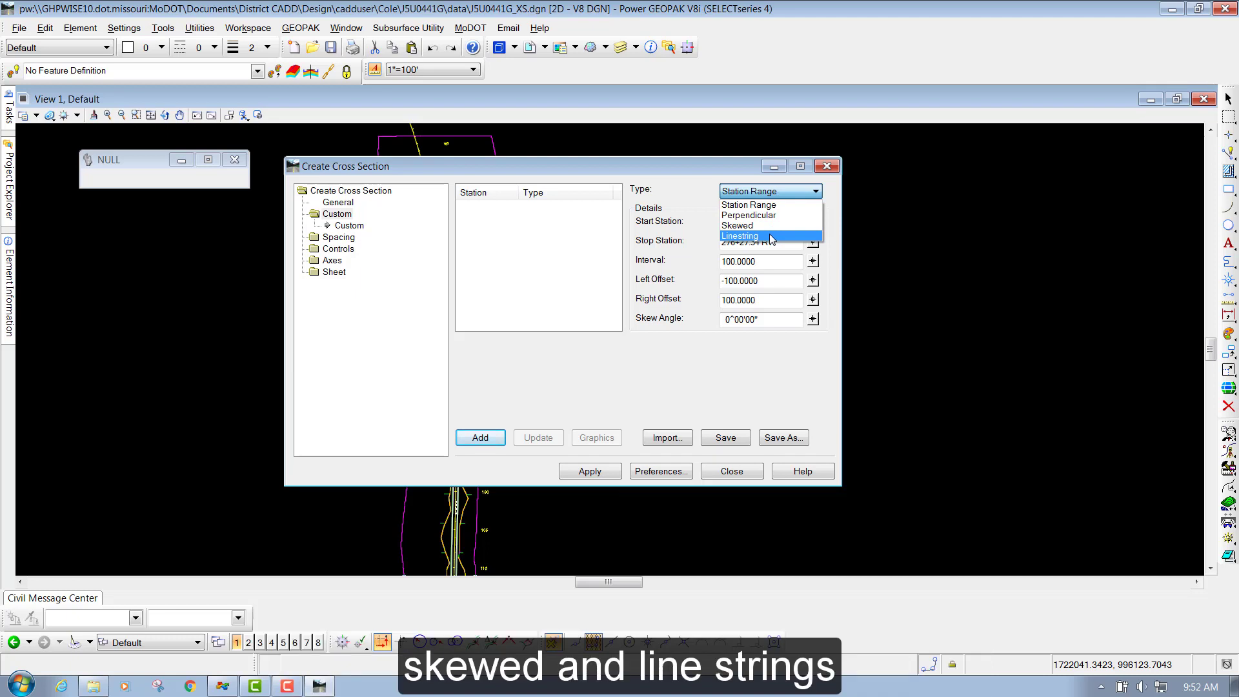
{"action": "left_click", "coordinate": [698, 172]}
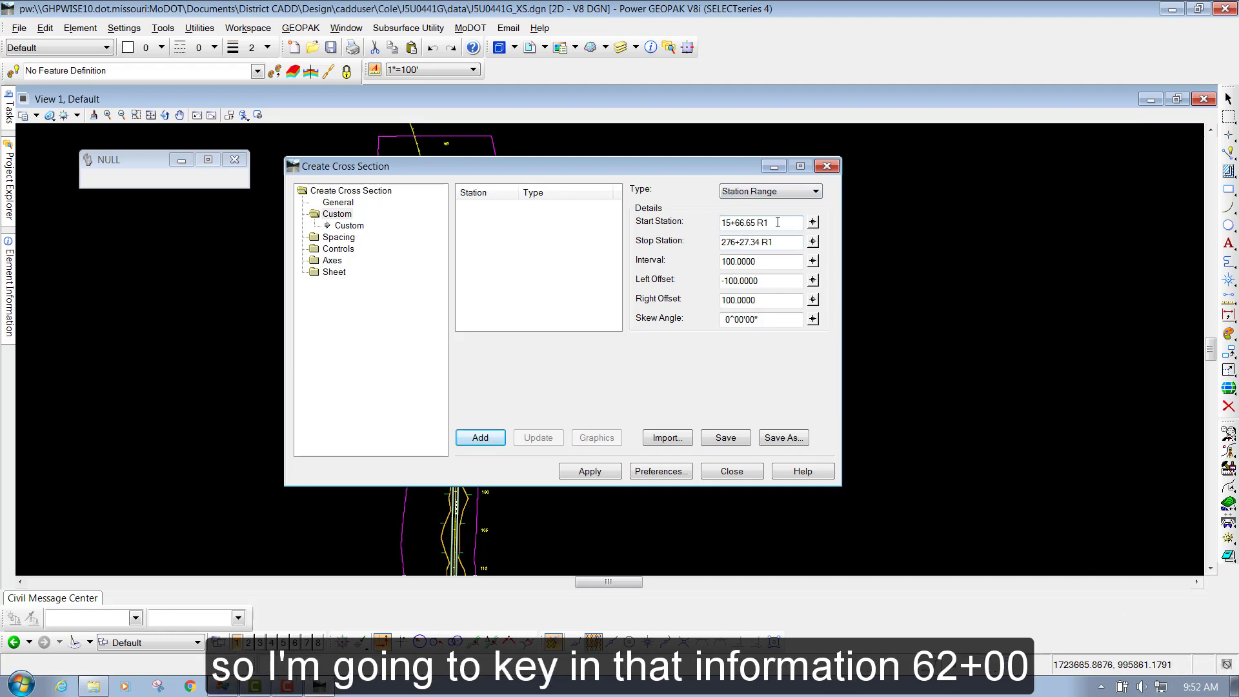
{"action": "left_click_drag", "start_coordinate": [777, 223], "coordinate": [674, 227]}
{"action": "type", "text": "2+00"}
{"action": "key", "text": "Tab"}
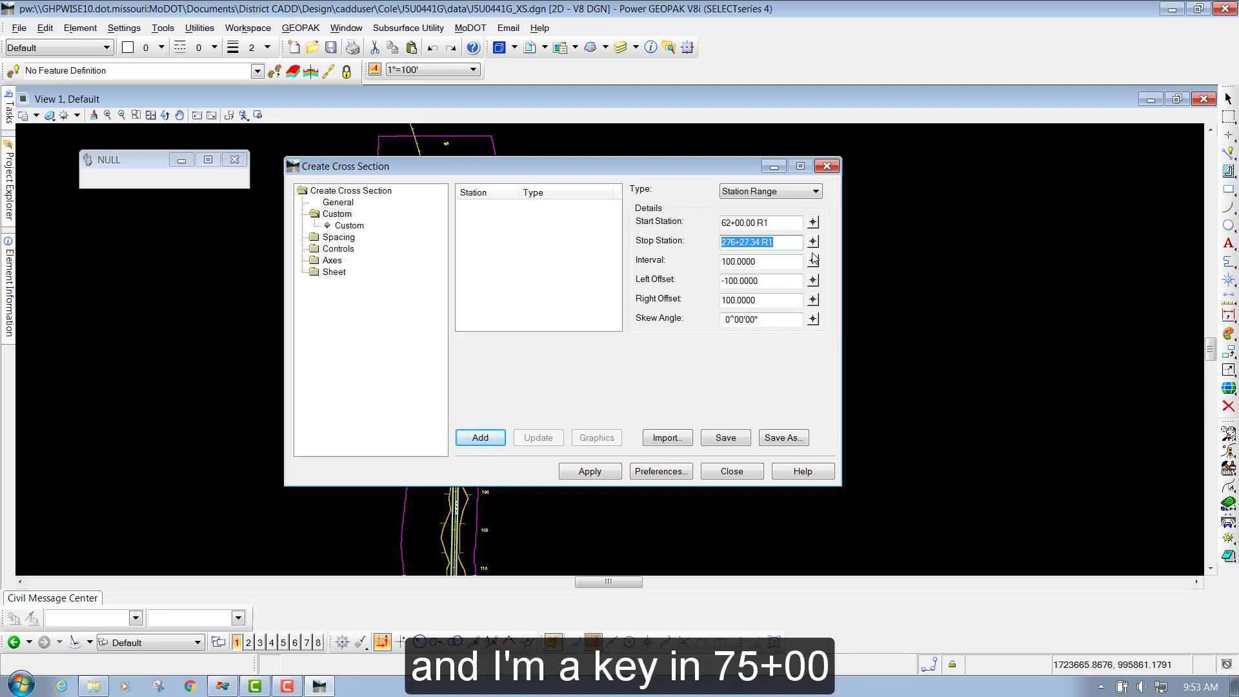
{"action": "type", "text": "75+00"}
{"action": "key", "text": "Tab"}
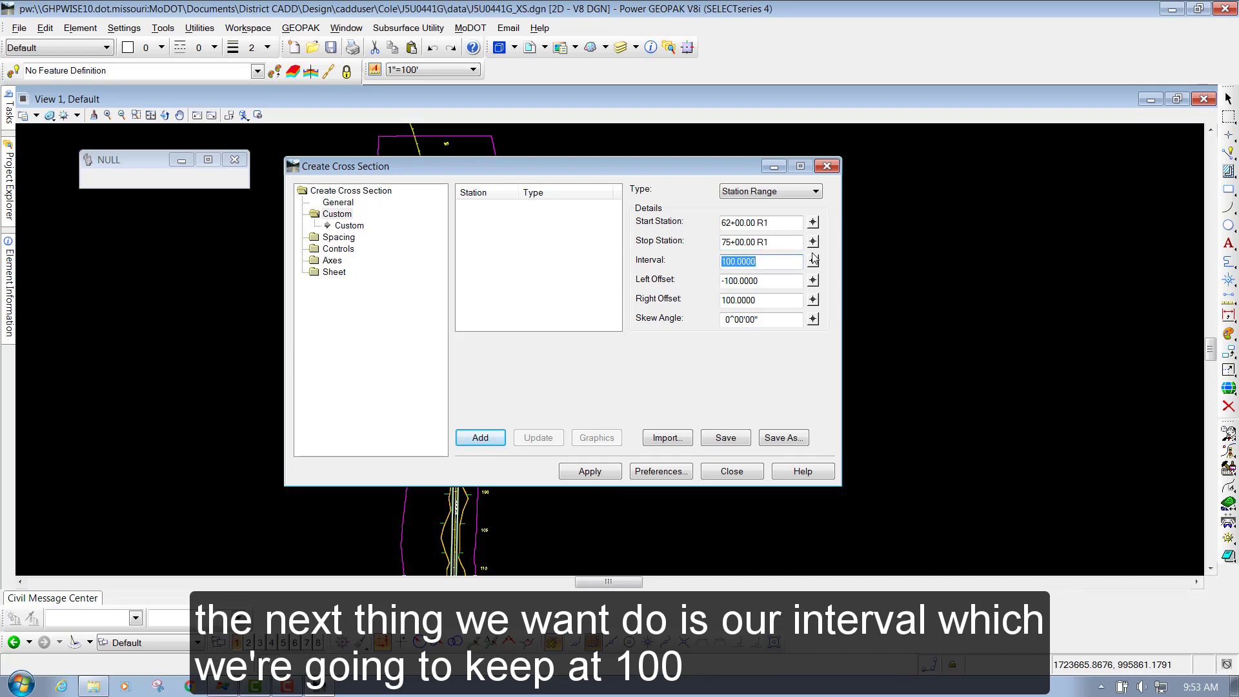
Keep the interval at 100, set the left offset to -280 and right offset to 280, and add the range to the list
{"action": "key", "text": "Tab"}
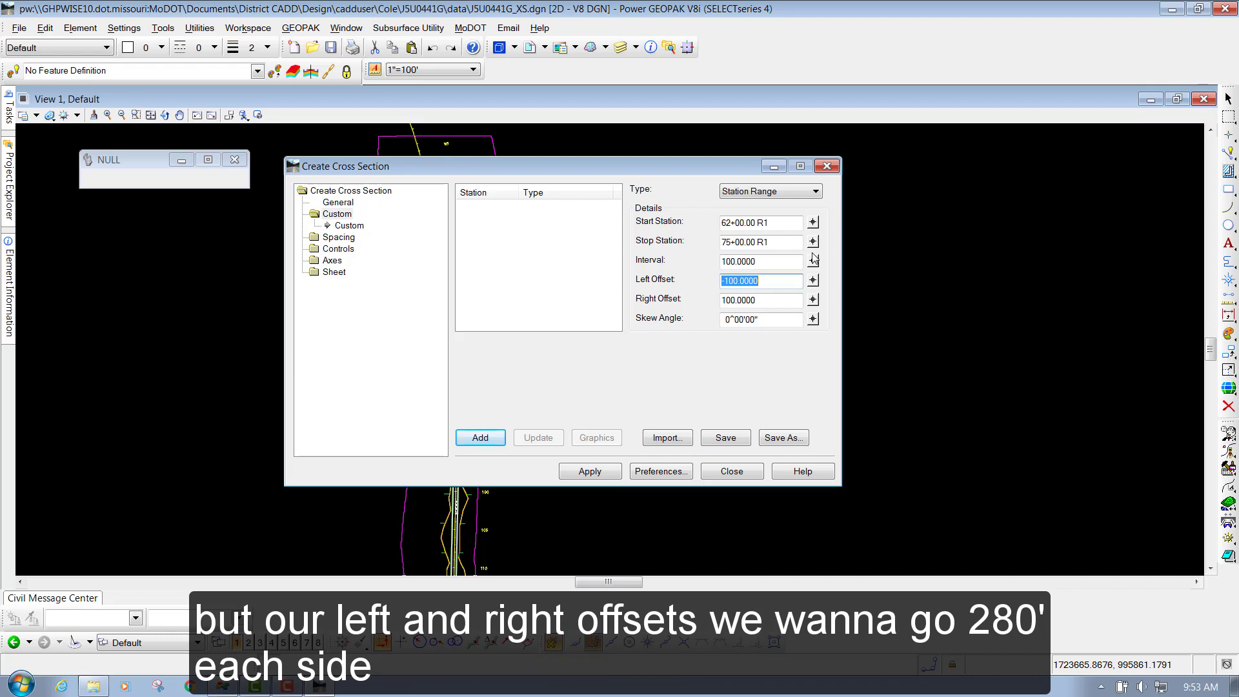
{"action": "type", "text": "-28"}
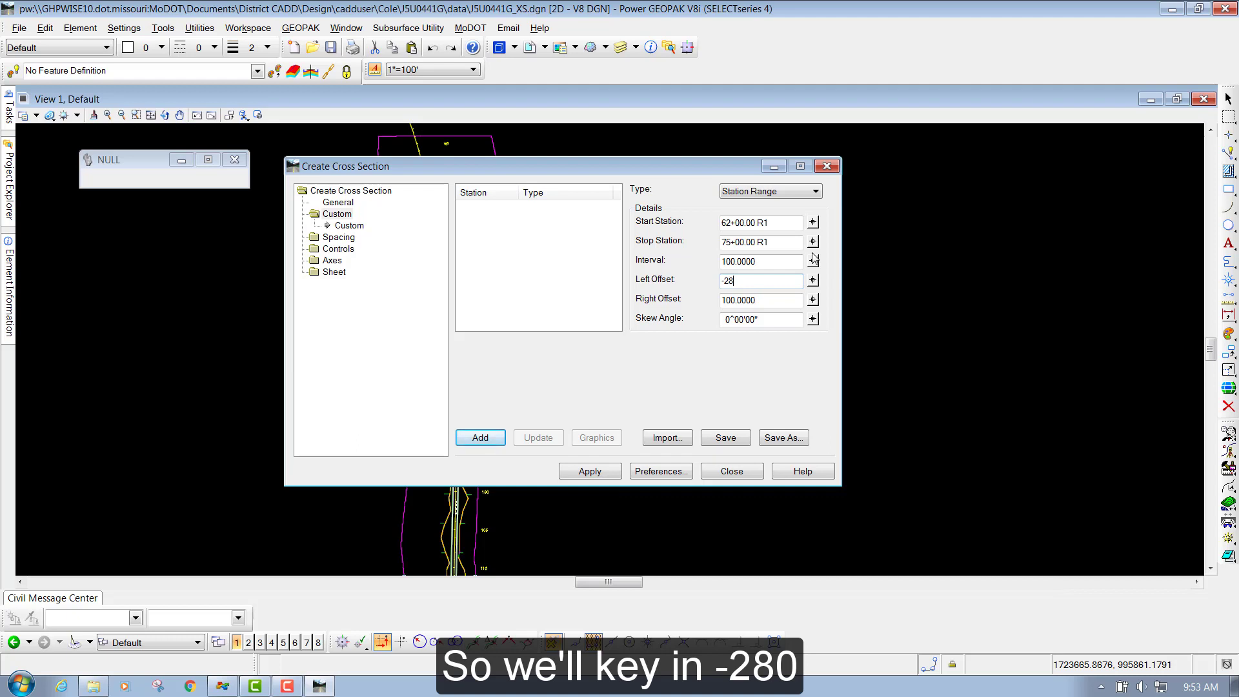
{"action": "type", "text": "0"}
{"action": "key", "text": "Tab"}
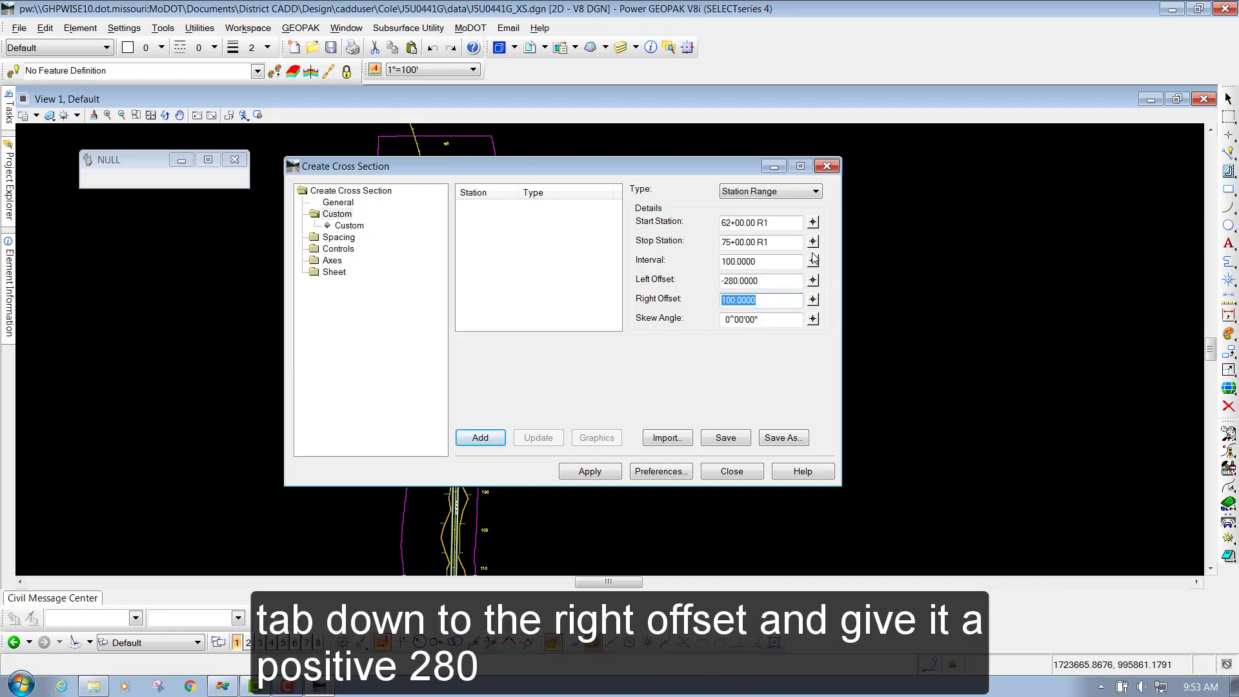
{"action": "type", "text": "280"}
{"action": "key", "text": "Tab"}
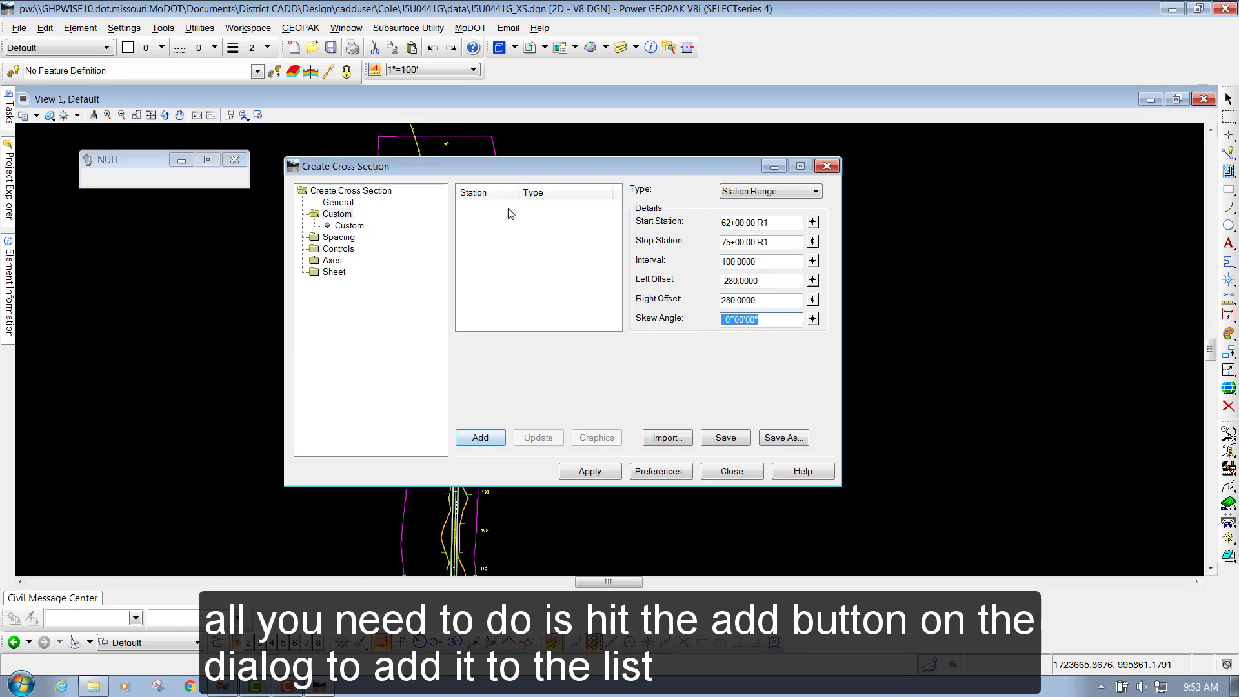
{"action": "left_click", "coordinate": [480, 439]}
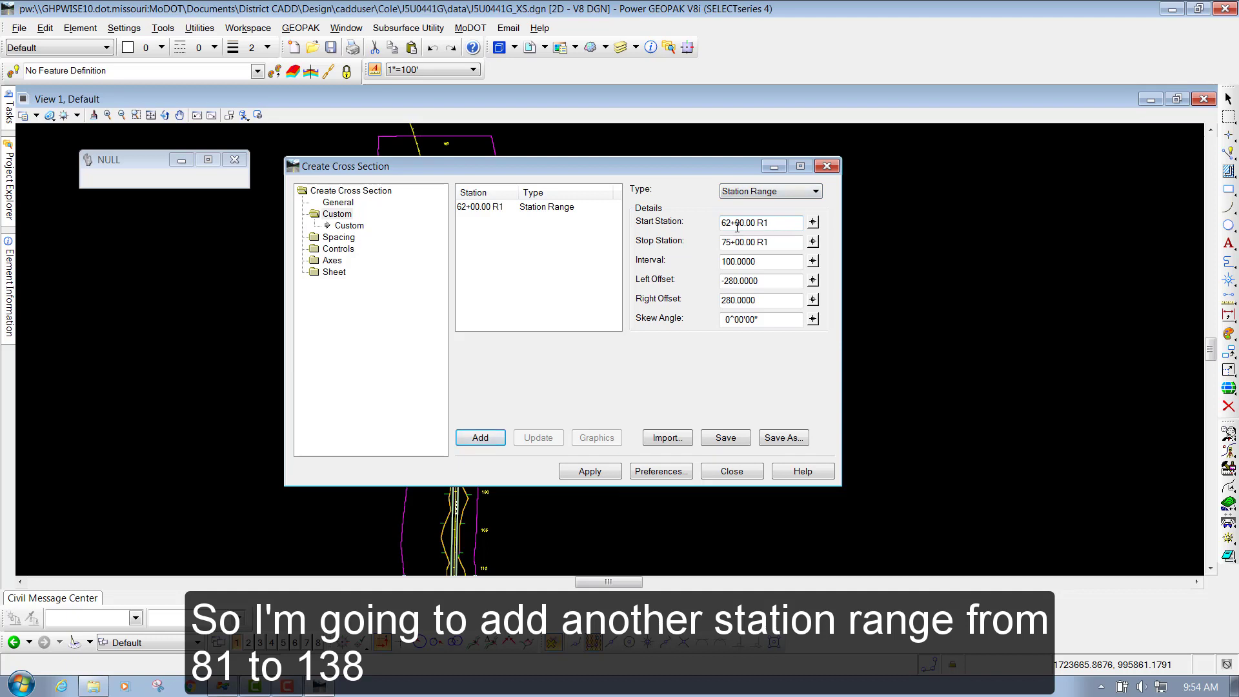
Add a second station range from 81+00 to 138+00 with the same interval and offsets
{"action": "left_click_drag", "start_coordinate": [729, 223], "coordinate": [707, 223]}
{"action": "type", "text": "81"}
{"action": "key", "text": "Tab"}
{"action": "left_click_drag", "start_coordinate": [731, 242], "coordinate": [709, 242]}
{"action": "type", "text": "138"}
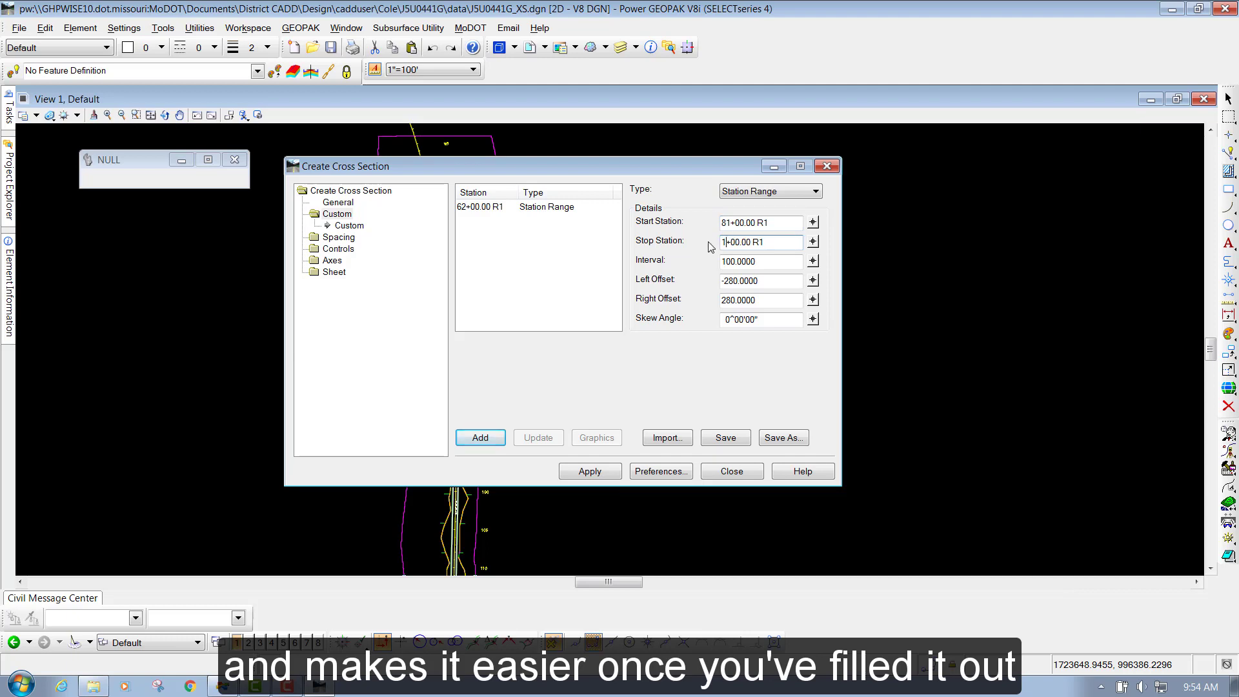
{"action": "left_click", "coordinate": [764, 261]}
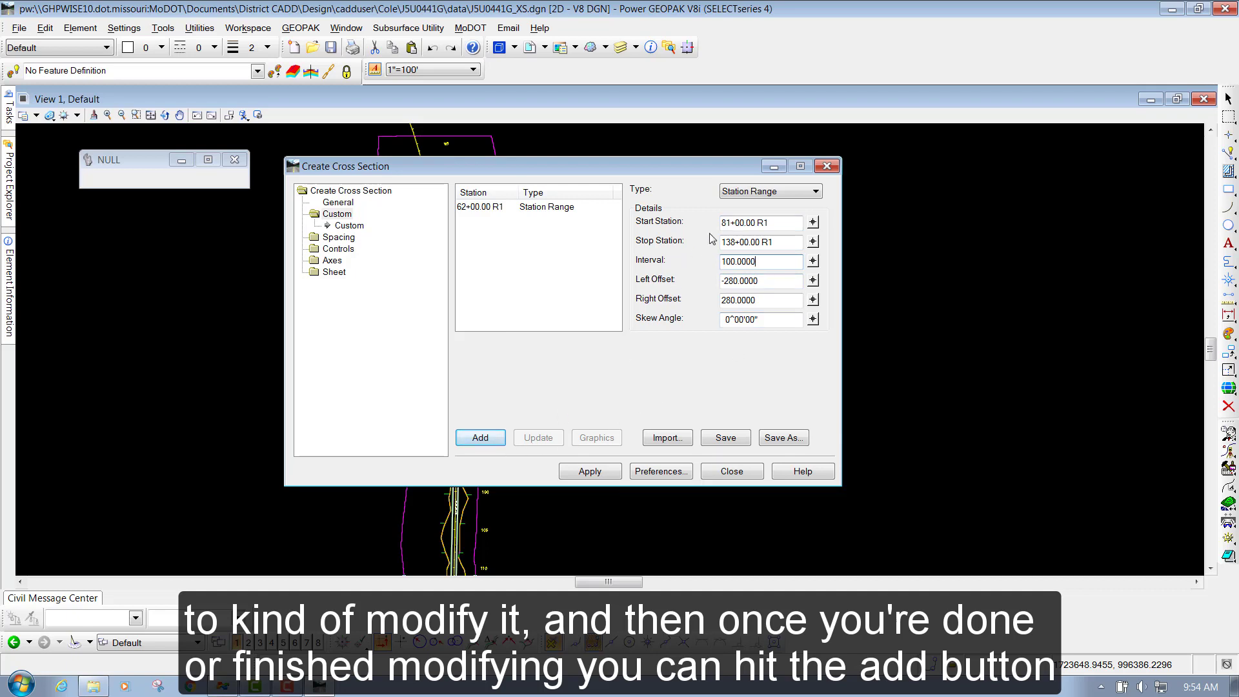
{"action": "left_click", "coordinate": [485, 439]}
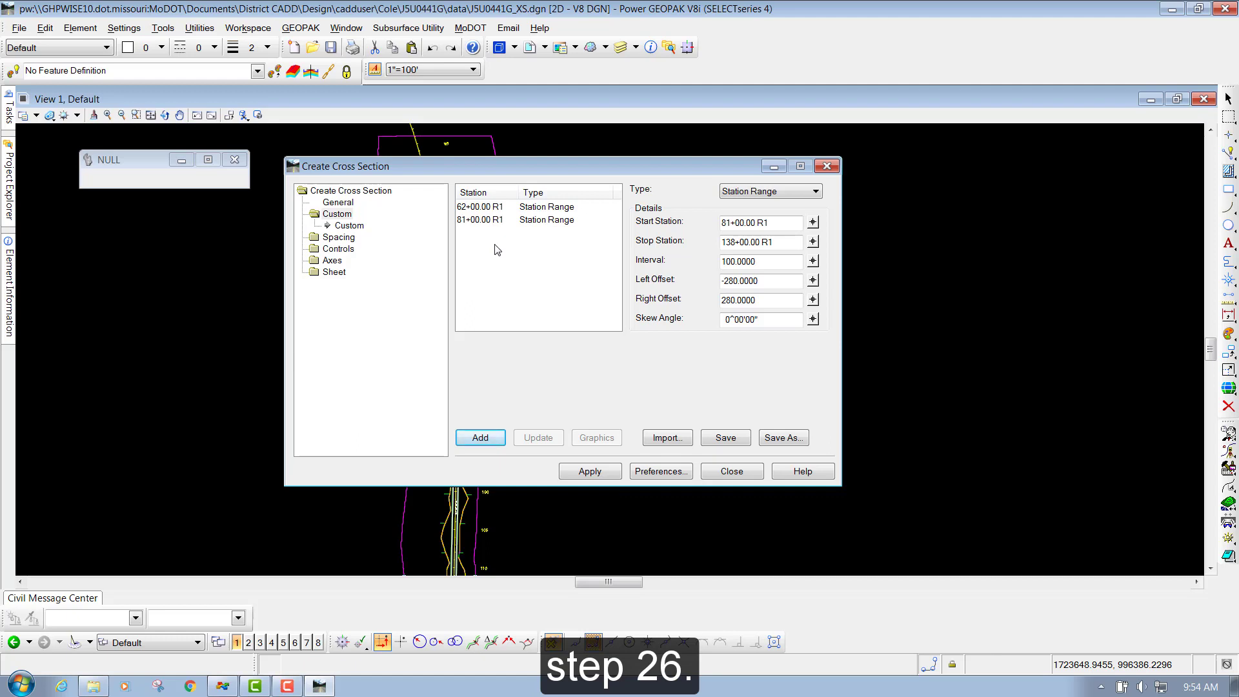
Generate the RTE179 cross sections from the two custom station ranges
{"action": "left_click_drag", "start_coordinate": [555, 168], "coordinate": [626, 165]}
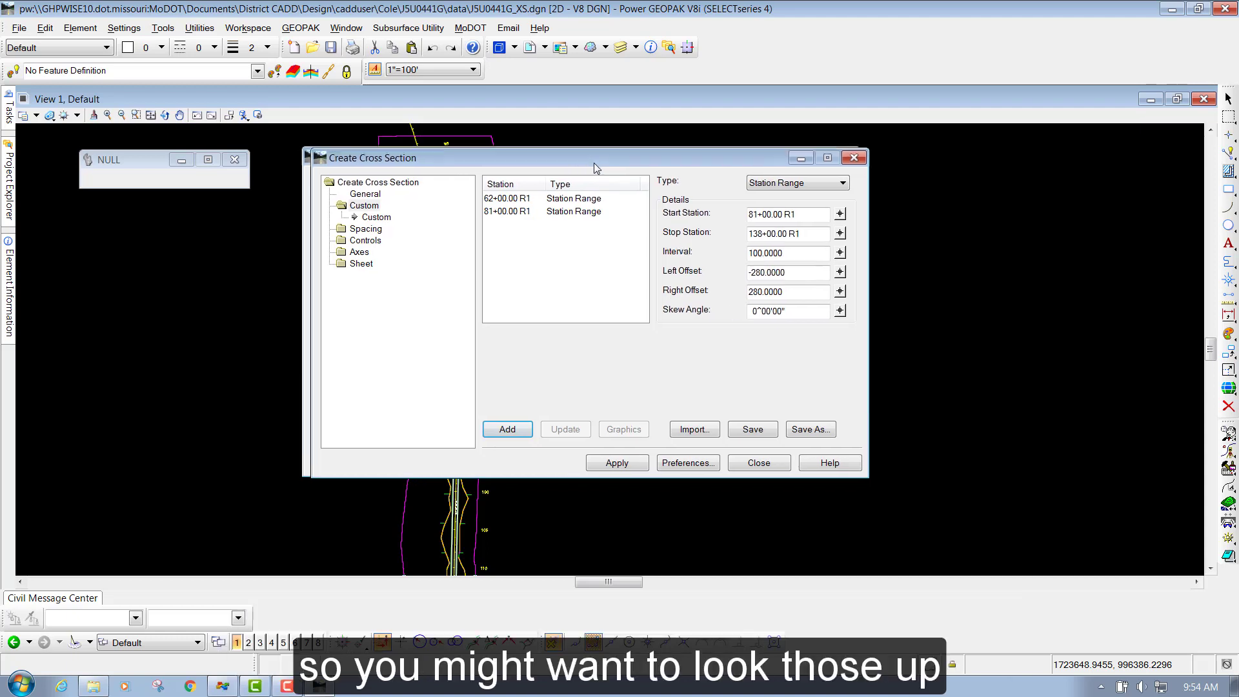
{"action": "left_click_drag", "start_coordinate": [579, 159], "coordinate": [586, 150]}
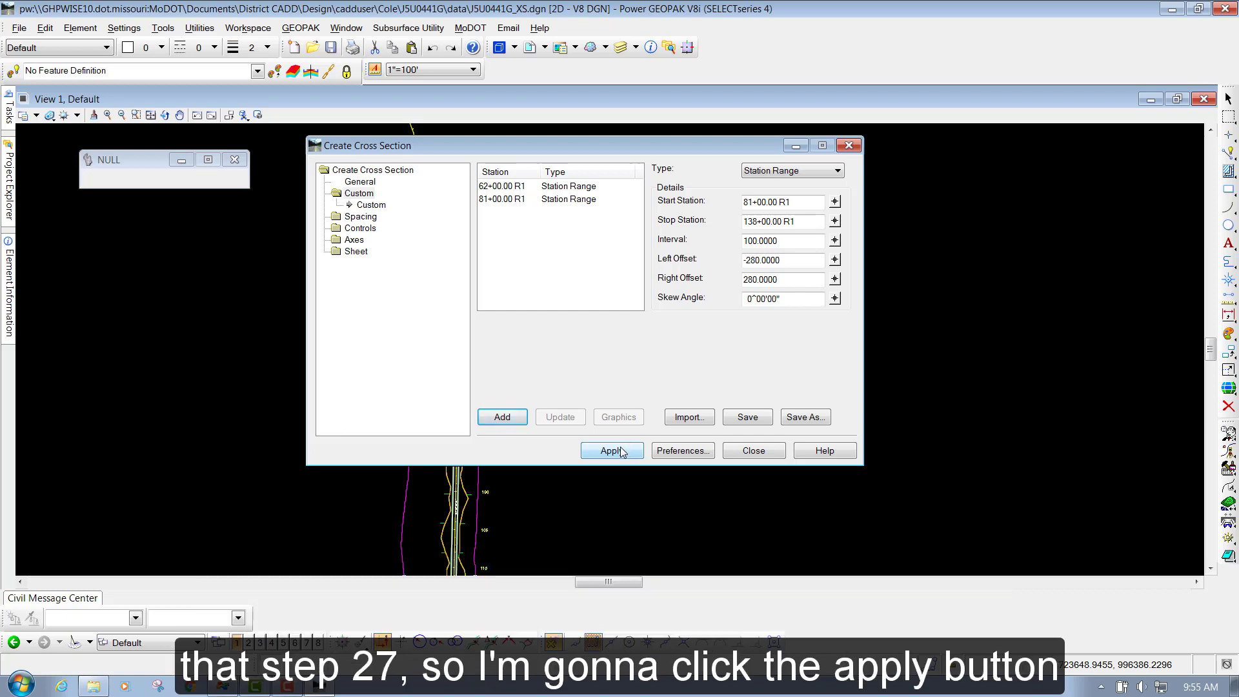
{"action": "left_click", "coordinate": [618, 452]}
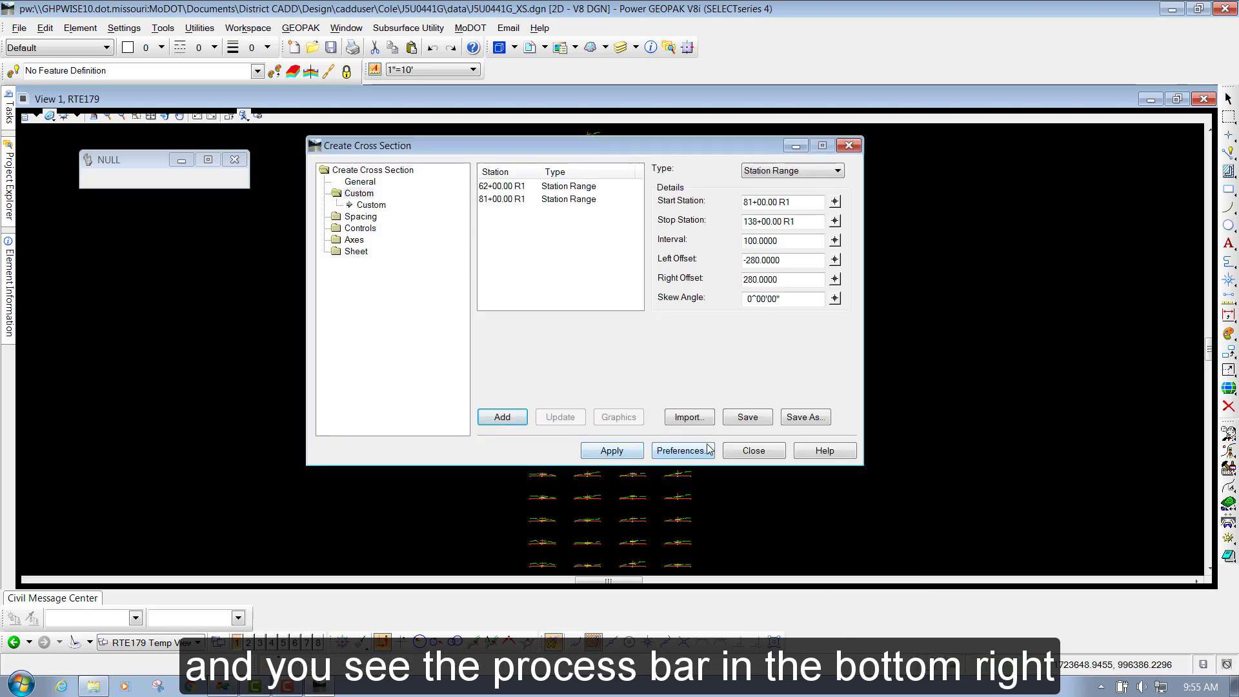
Close the cross section creation dialog and choose to save the custom cross sections before exiting
{"action": "left_click_drag", "start_coordinate": [456, 146], "coordinate": [639, 154]}
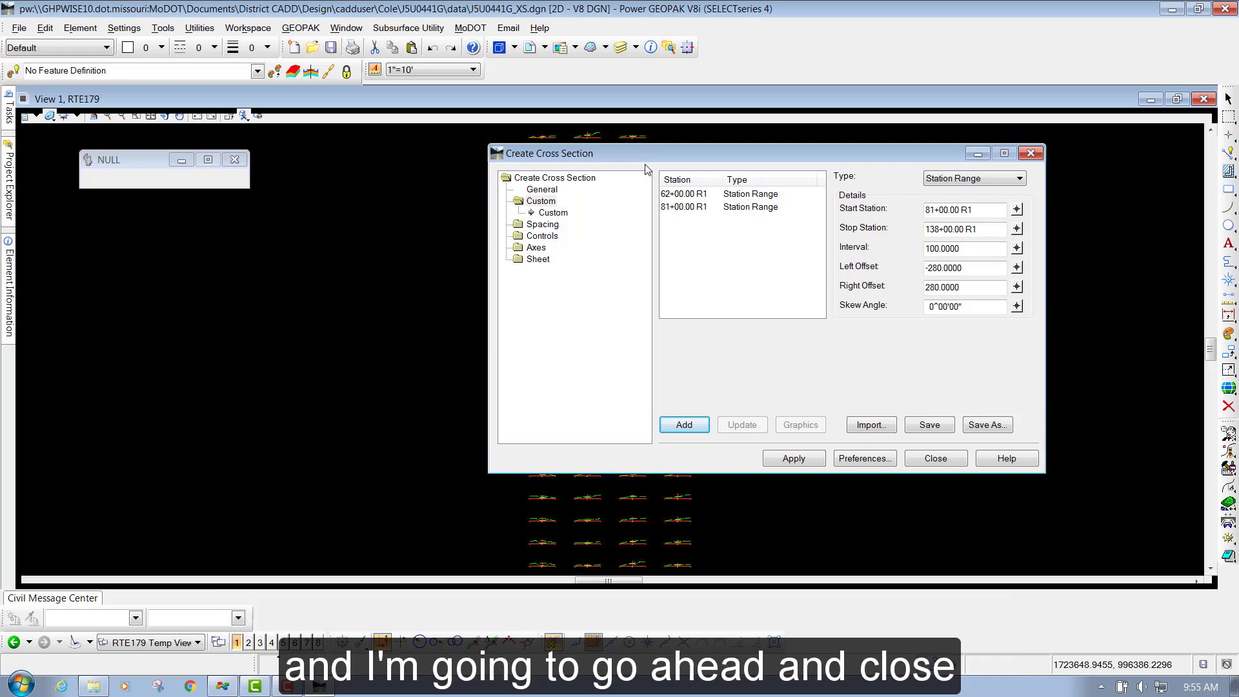
{"action": "left_click", "coordinate": [935, 459]}
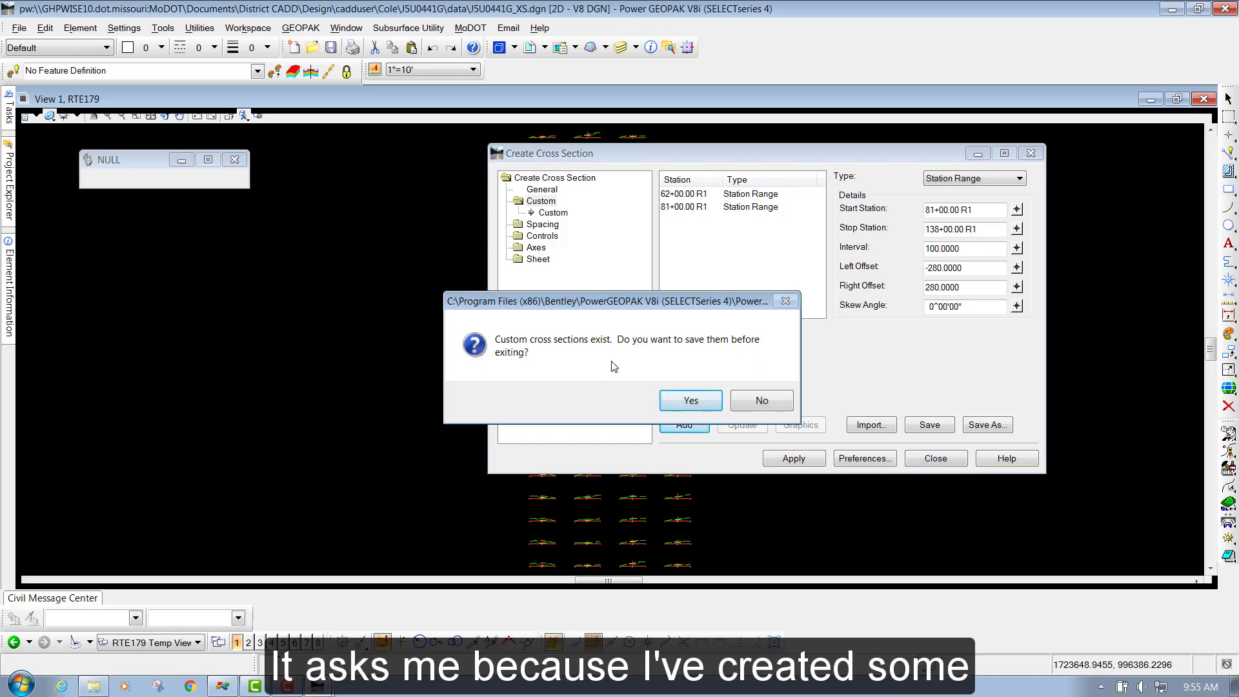
{"action": "left_click_drag", "start_coordinate": [603, 305], "coordinate": [255, 294]}
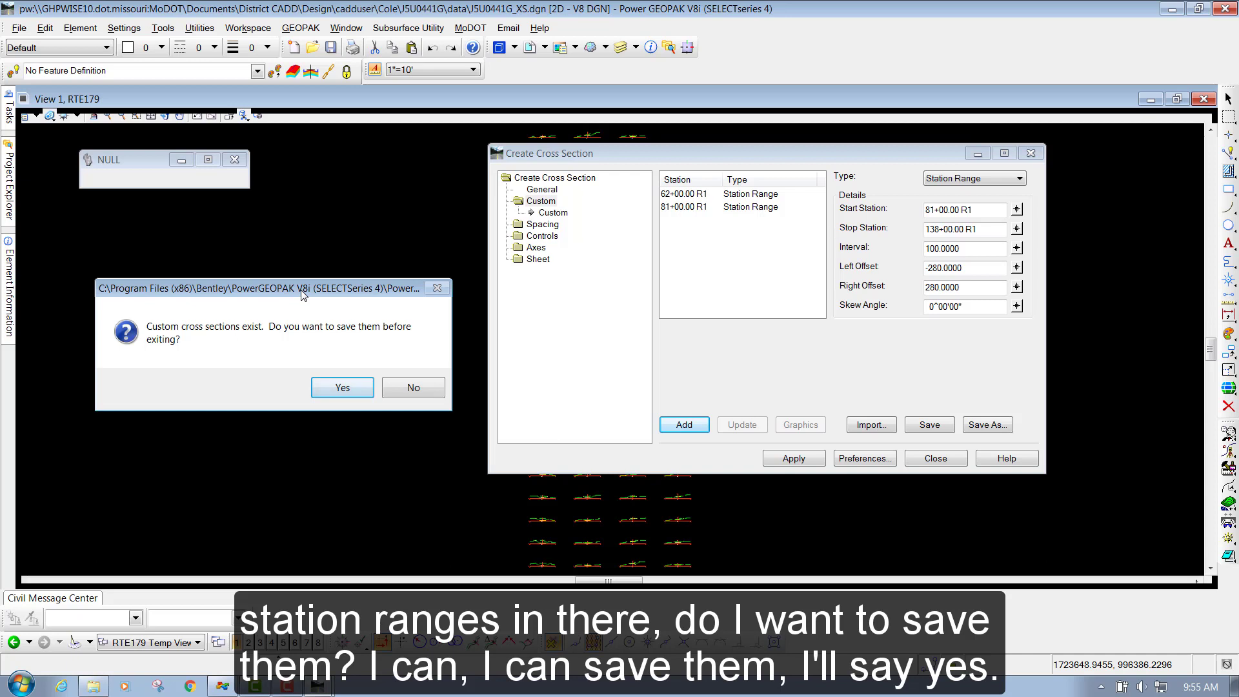
{"action": "left_click", "coordinate": [344, 388]}
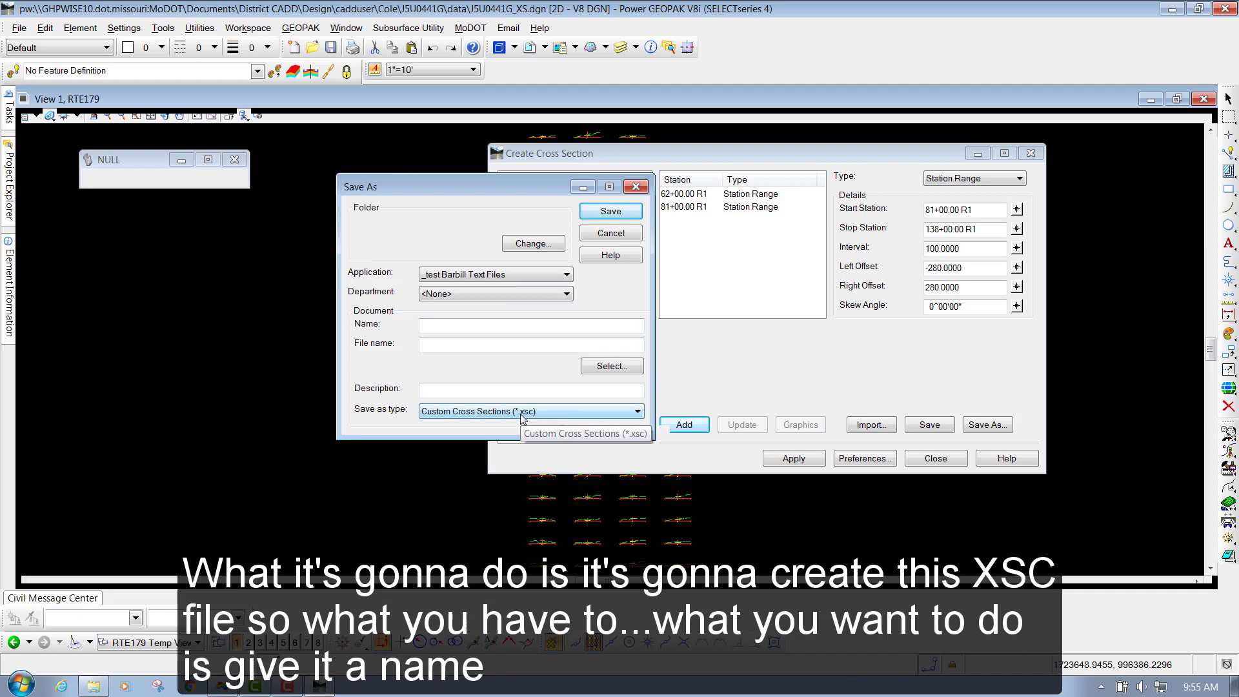
Enter XS-1.xsc as both the document name and the file name of the custom cross sections file
{"action": "left_click", "coordinate": [456, 324]}
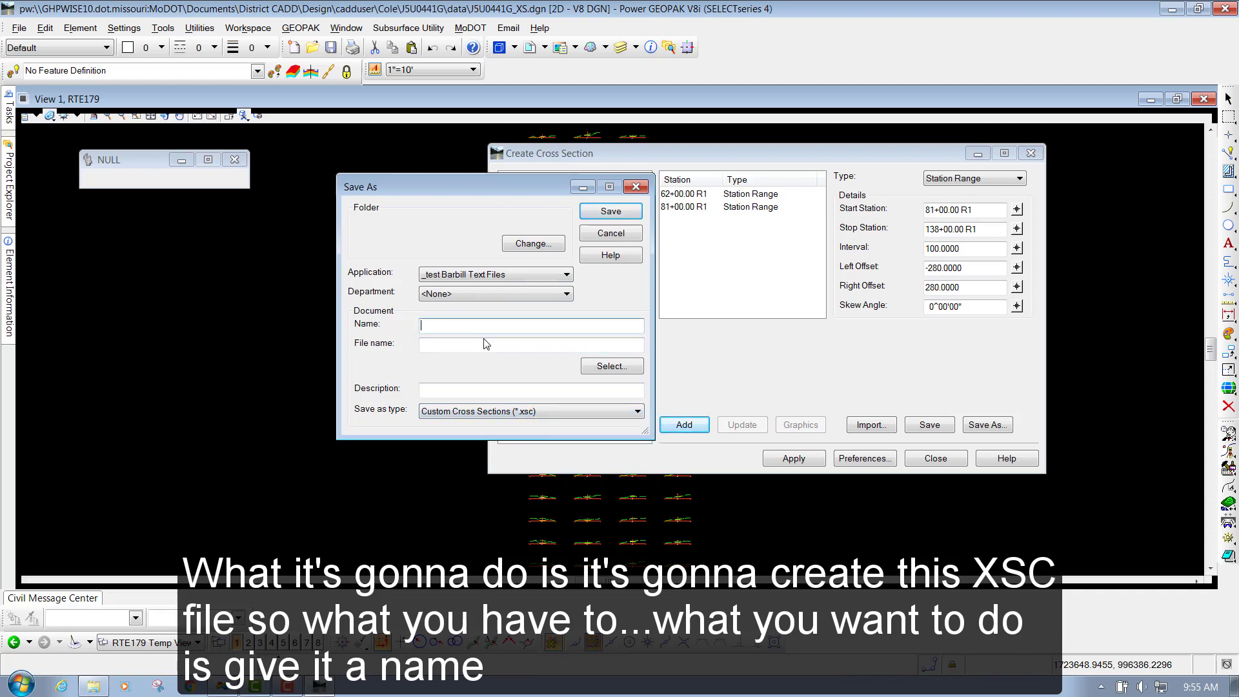
{"action": "type", "text": "X"}
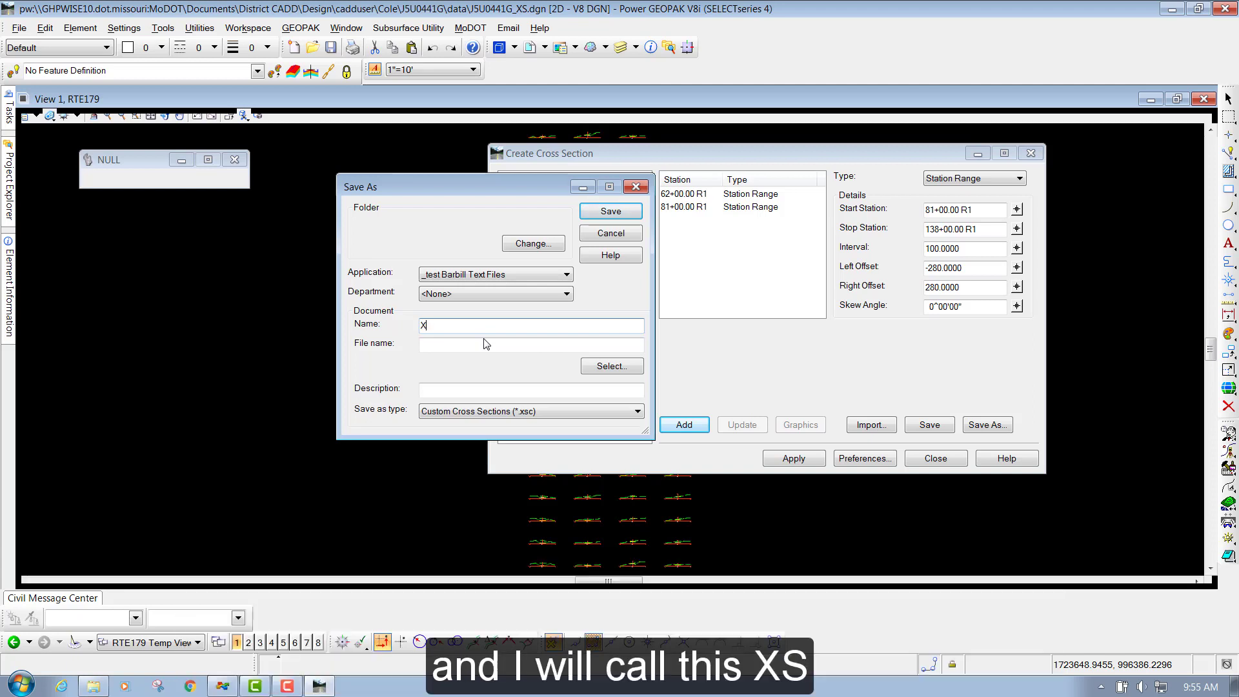
{"action": "type", "text": "S-1"}
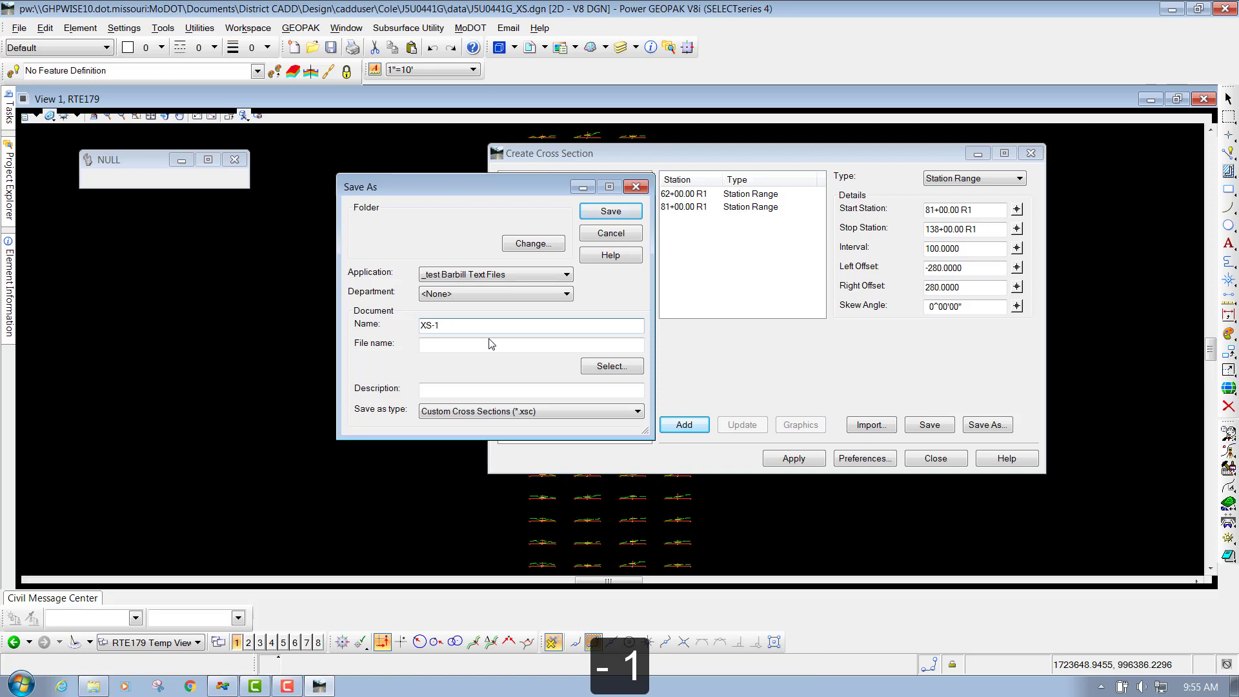
{"action": "left_click", "coordinate": [483, 347]}
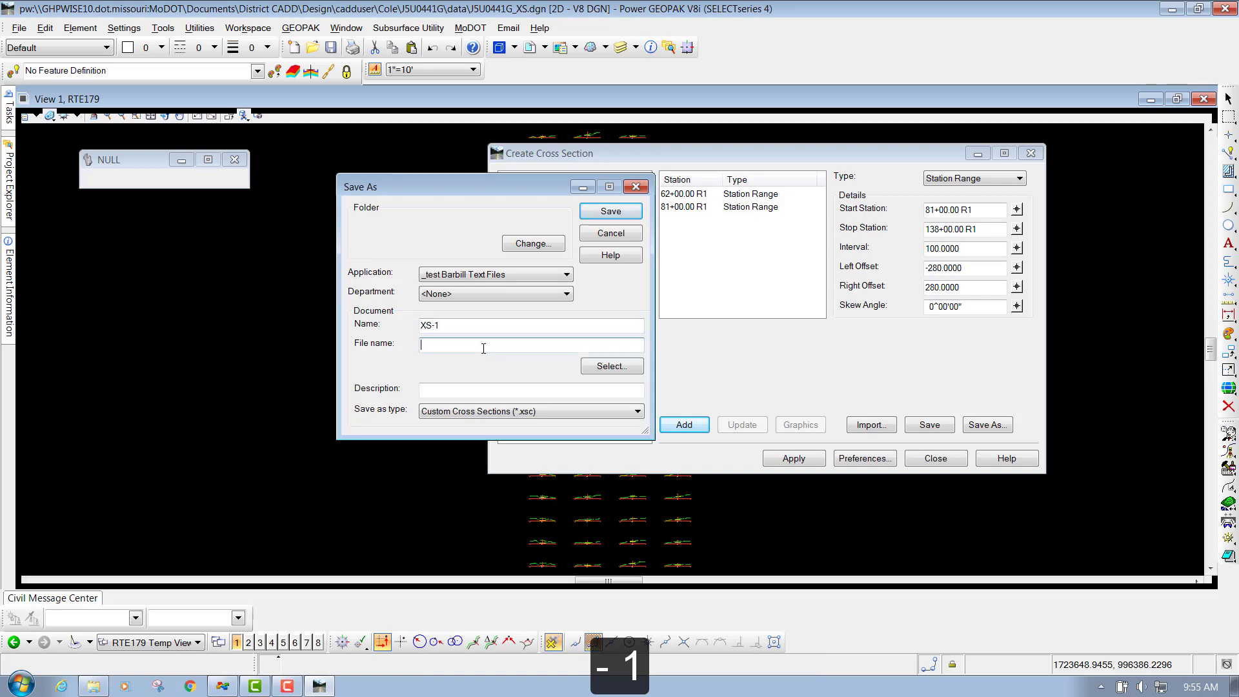
{"action": "left_click", "coordinate": [482, 328]}
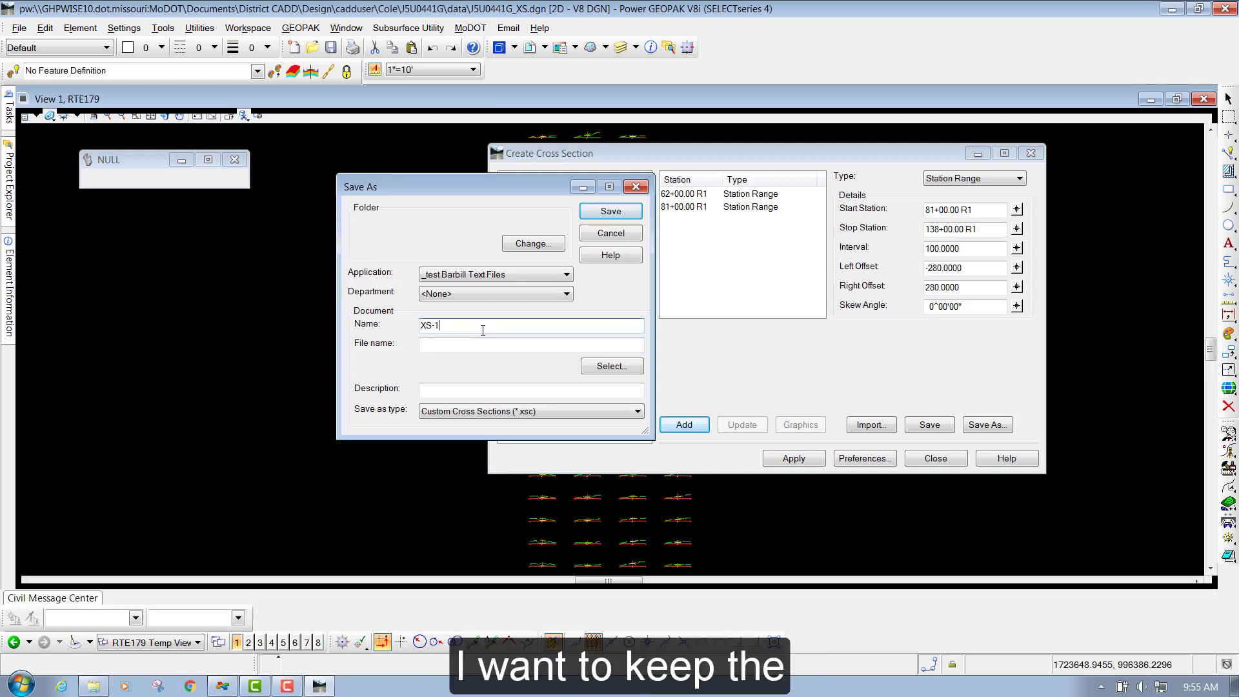
{"action": "type", "text": "."}
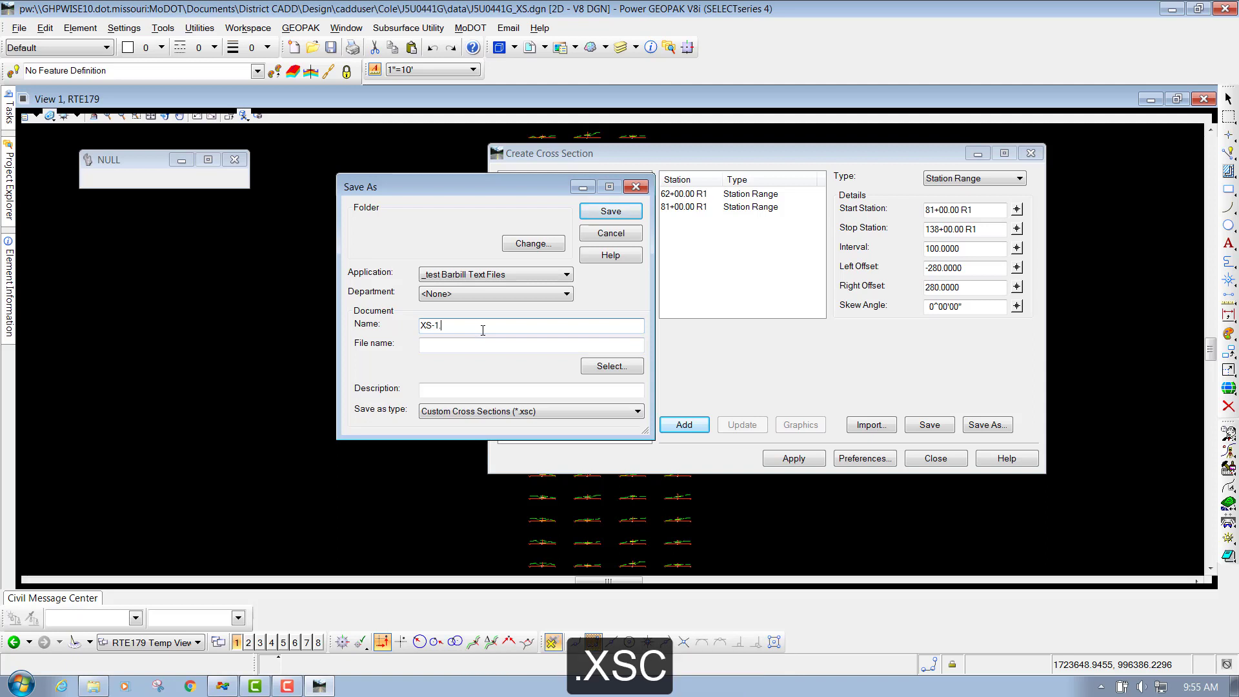
{"action": "type", "text": "xsc"}
{"action": "left_click_drag", "start_coordinate": [460, 326], "coordinate": [414, 334]}
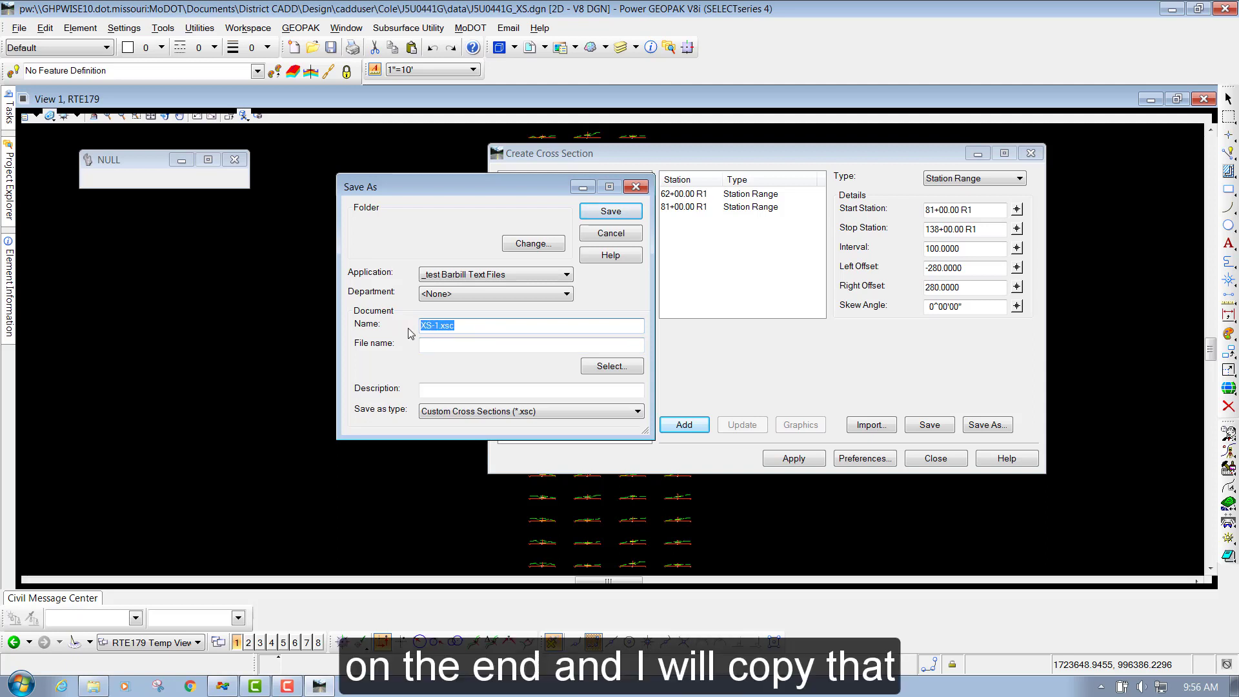
{"action": "key", "text": "ctrl+c"}
{"action": "left_click", "coordinate": [459, 346]}
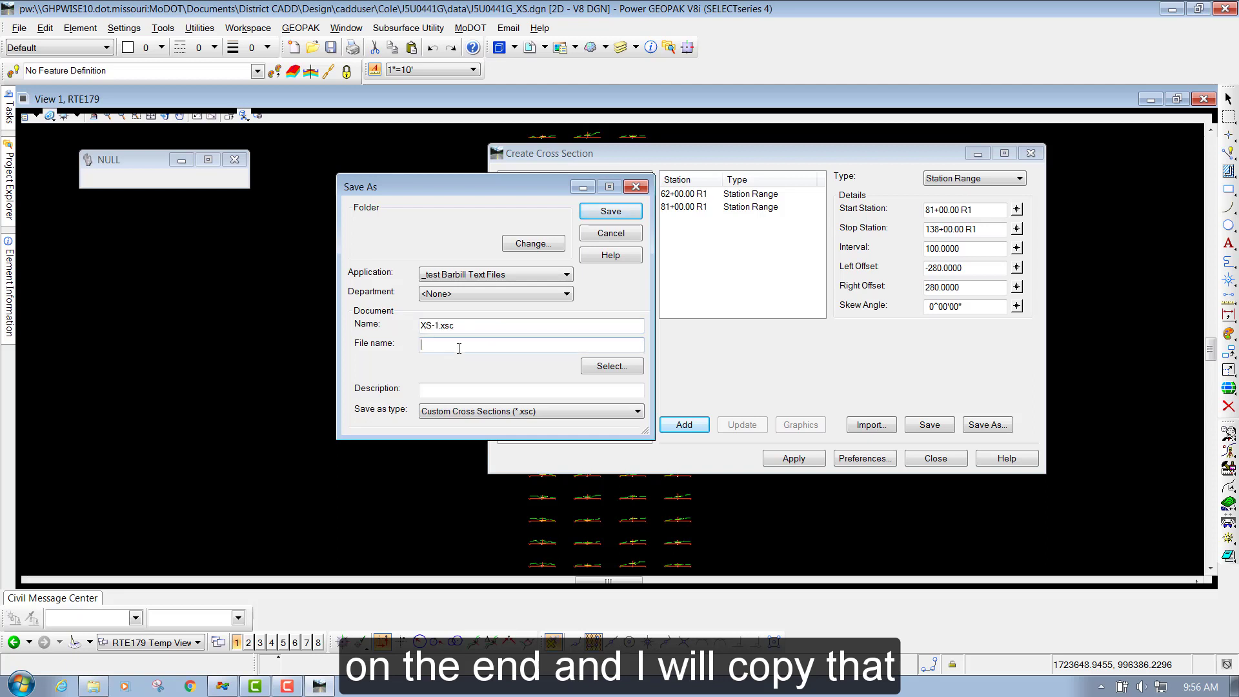
{"action": "key", "text": "ctrl+v"}
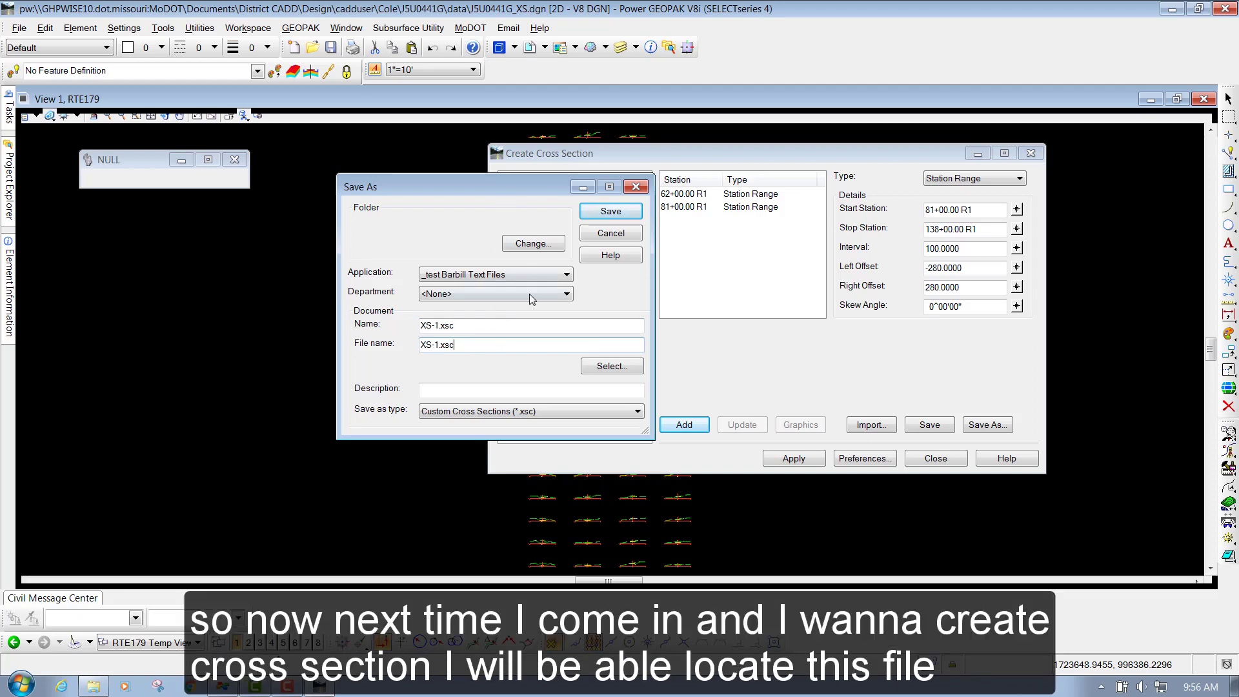
Set the save folder to District CADD\Design\cadduser\Cole\J5U0441G\data and save the custom cross sections file there
{"action": "left_click_drag", "start_coordinate": [514, 190], "coordinate": [341, 215]}
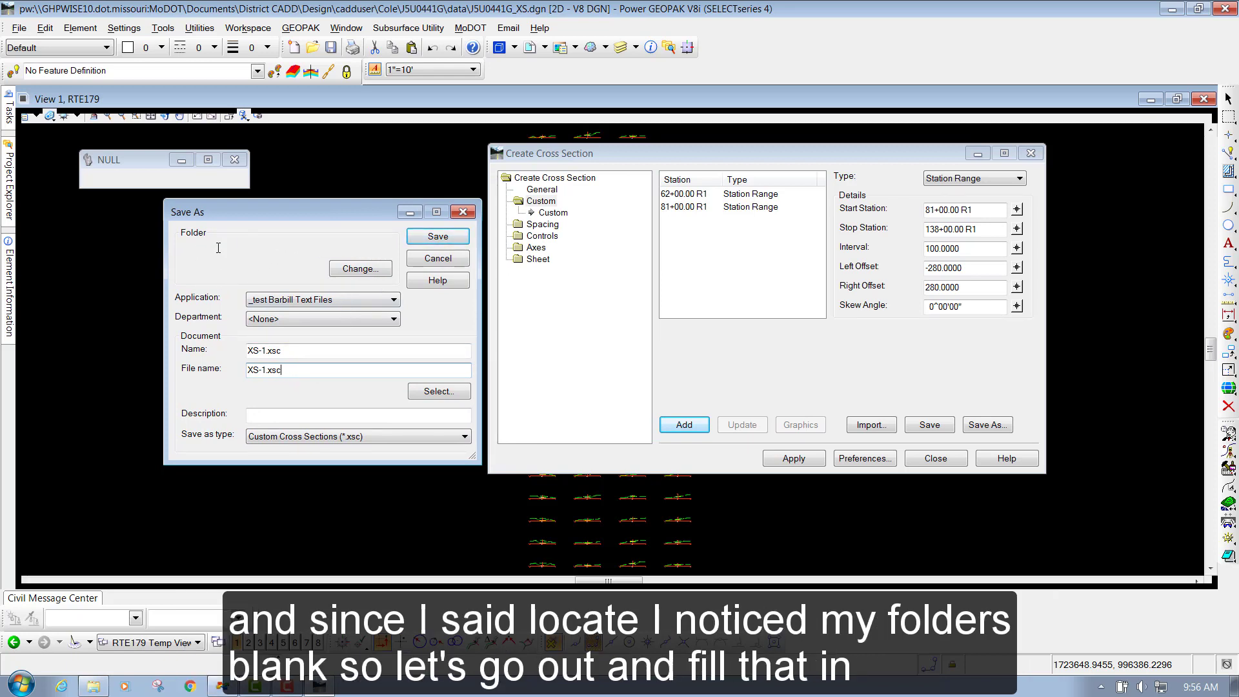
{"action": "left_click", "coordinate": [343, 269]}
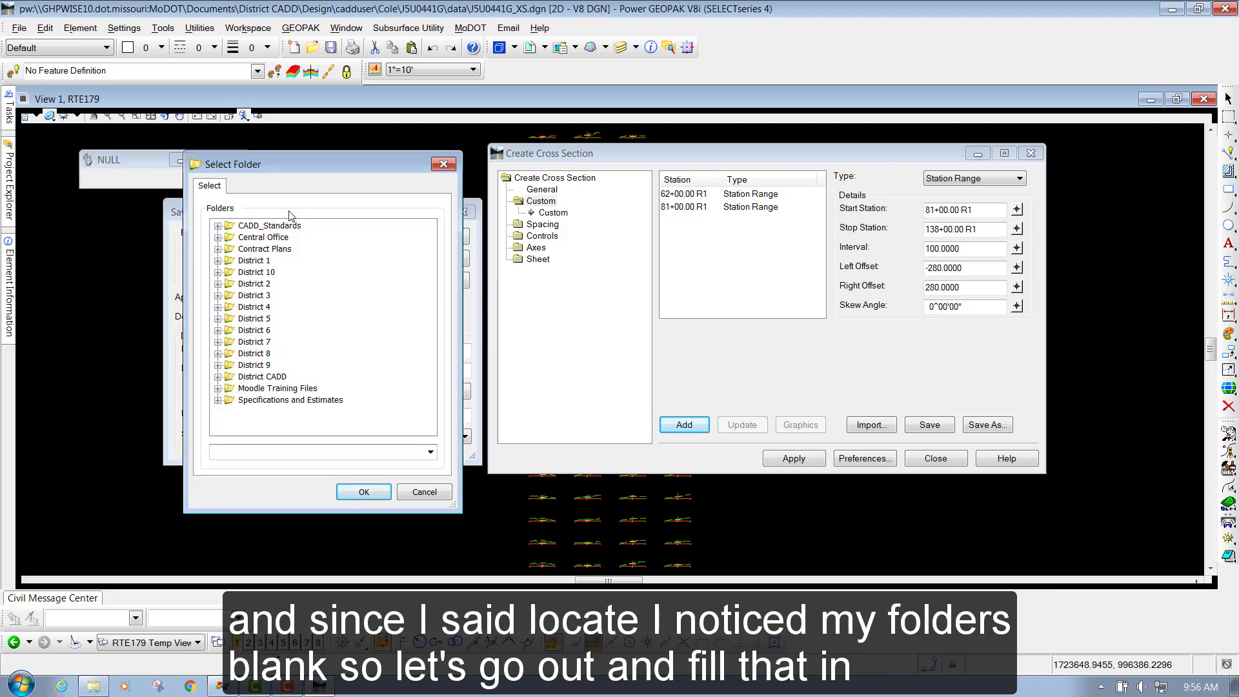
{"action": "left_click", "coordinate": [218, 377]}
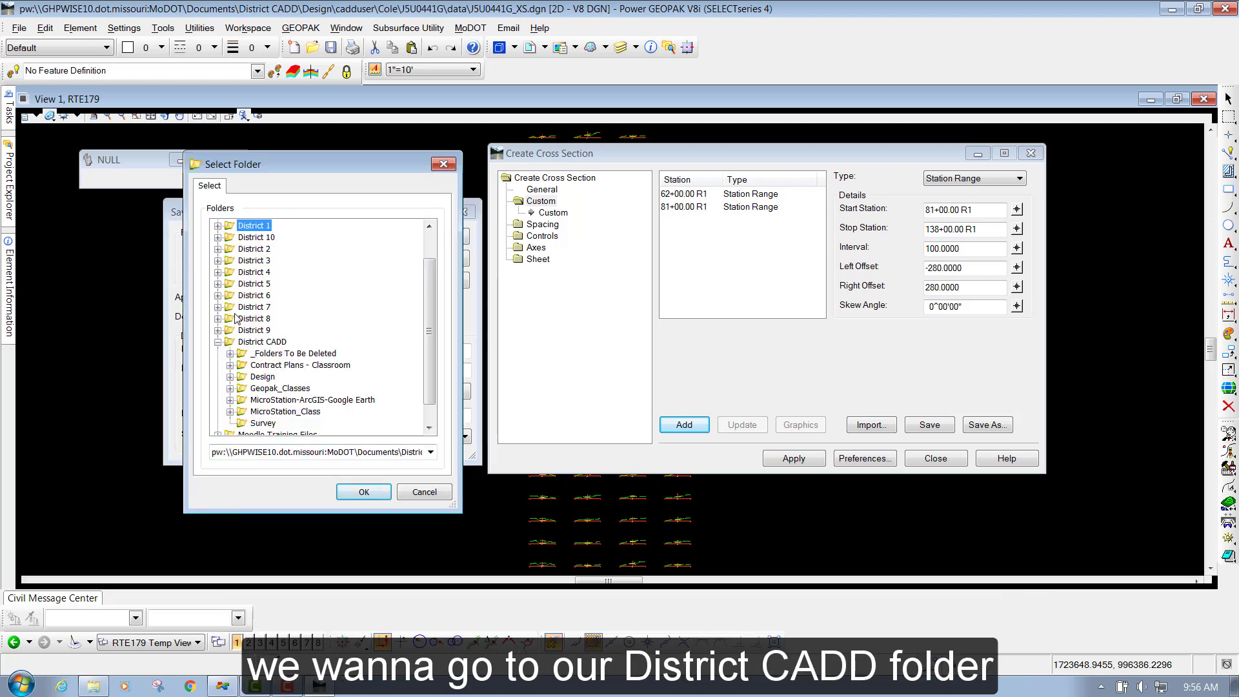
{"action": "left_click", "coordinate": [231, 376]}
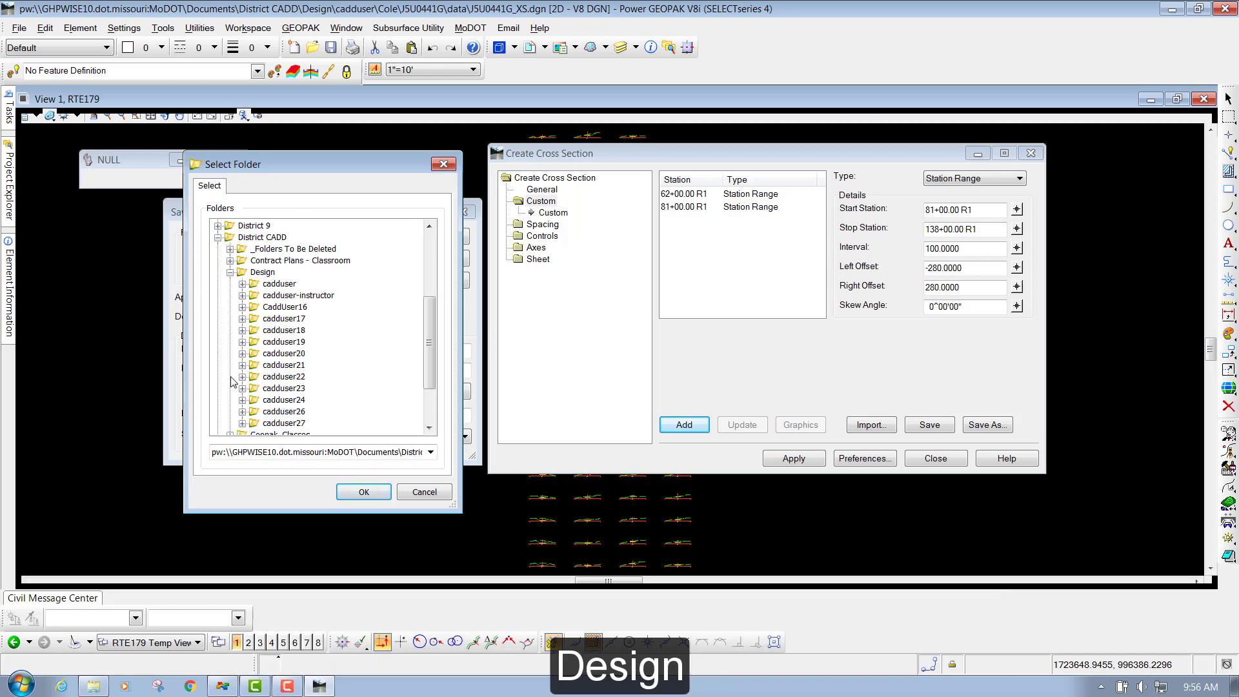
{"action": "left_click", "coordinate": [242, 284]}
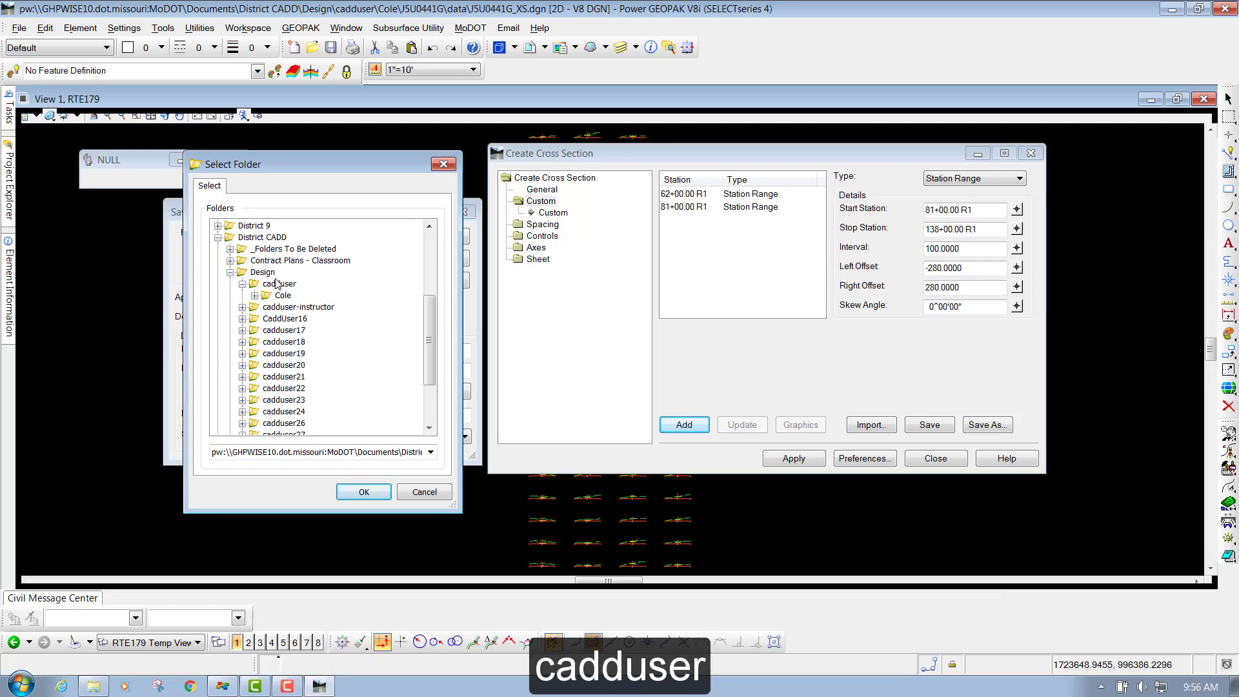
{"action": "left_click", "coordinate": [254, 296]}
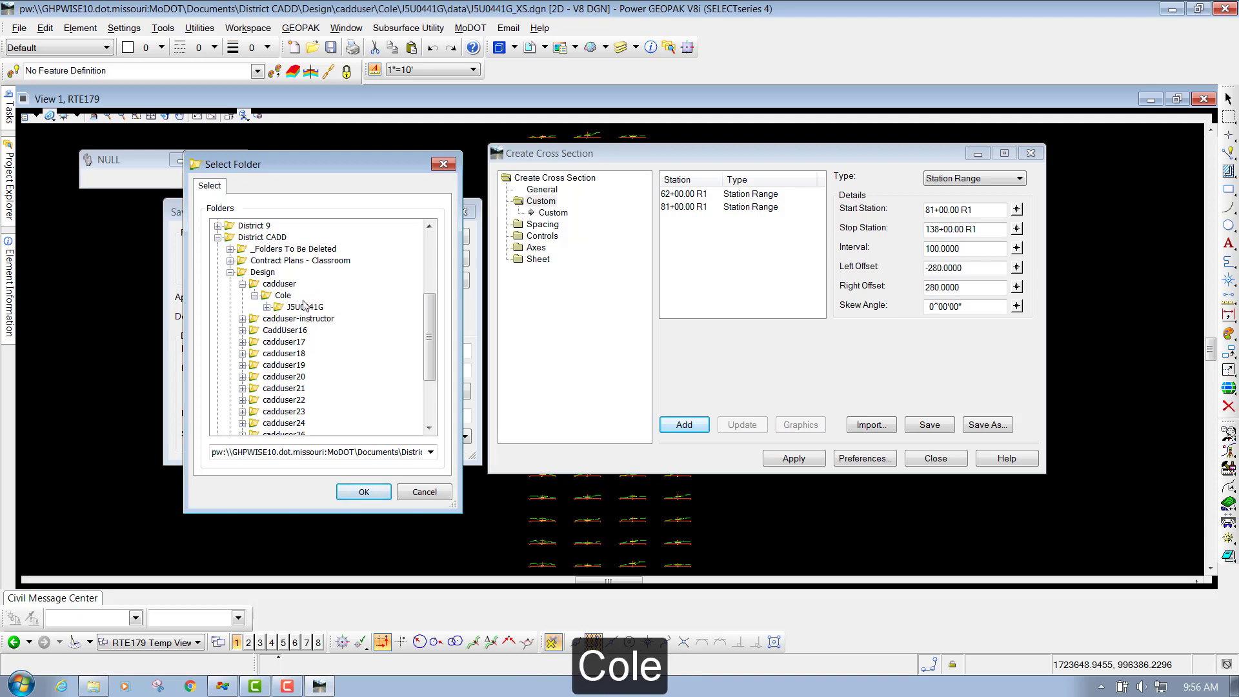
{"action": "left_click", "coordinate": [266, 307]}
{"action": "left_click", "coordinate": [307, 318]}
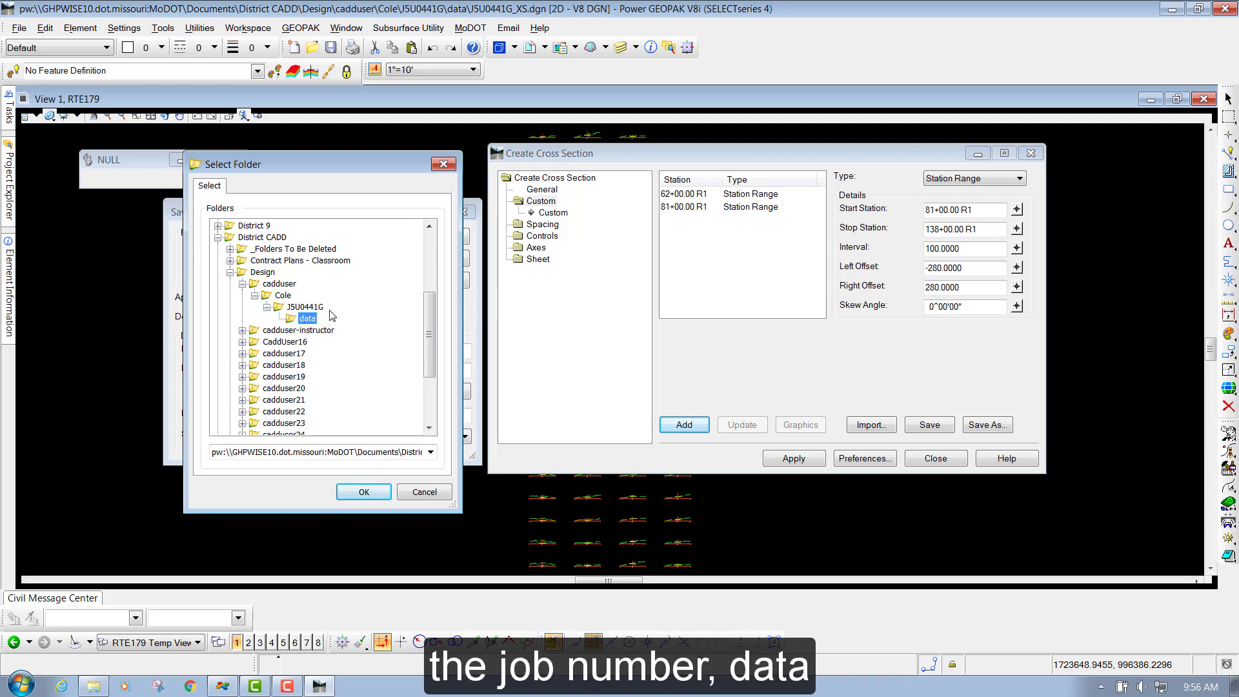
{"action": "left_click", "coordinate": [372, 497]}
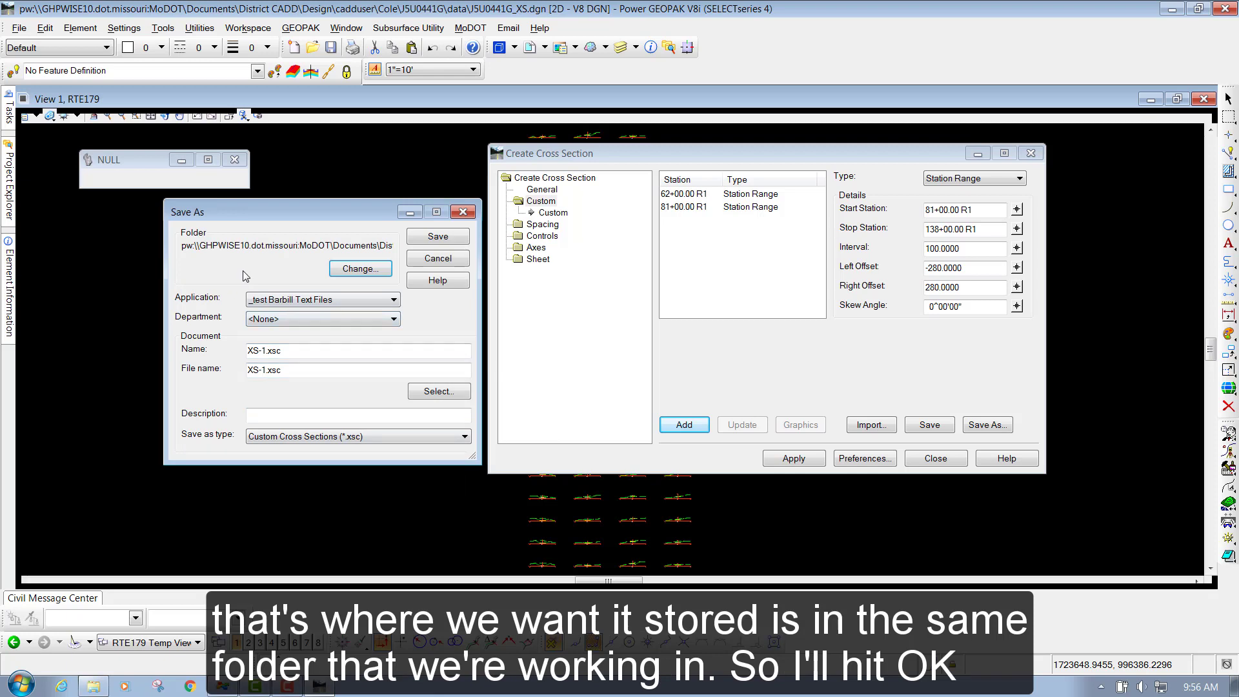
{"action": "left_click_drag", "start_coordinate": [336, 246], "coordinate": [424, 249]}
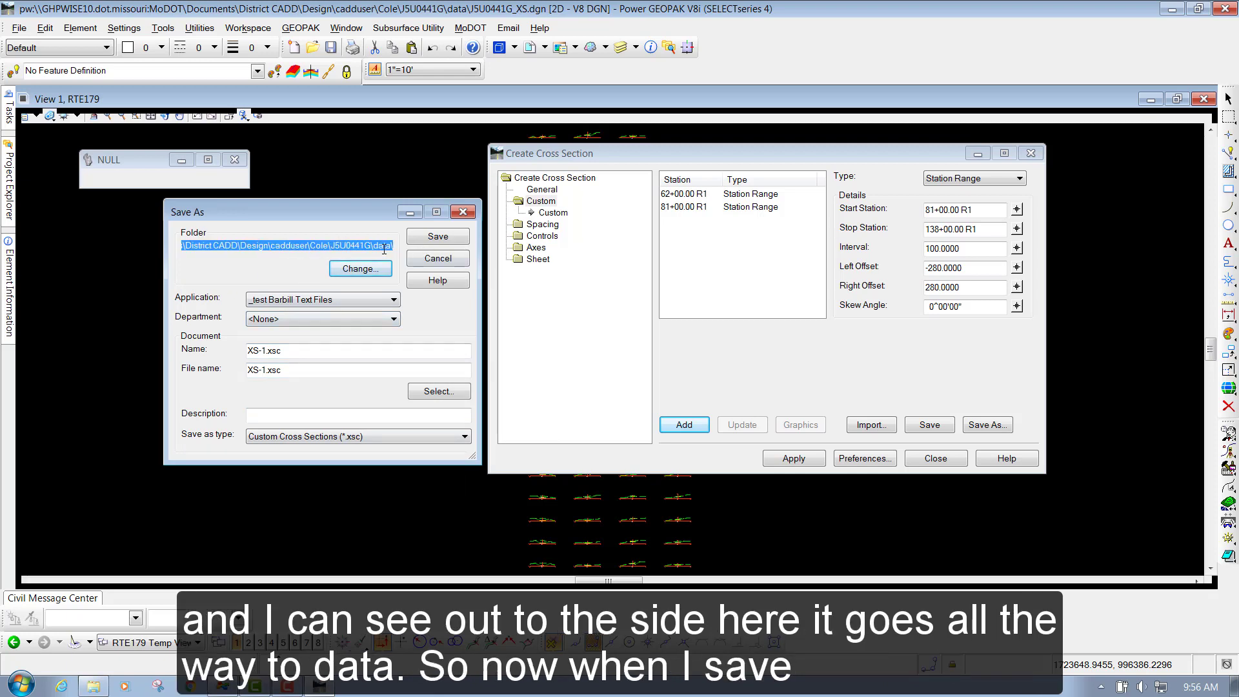
{"action": "left_click", "coordinate": [438, 242]}
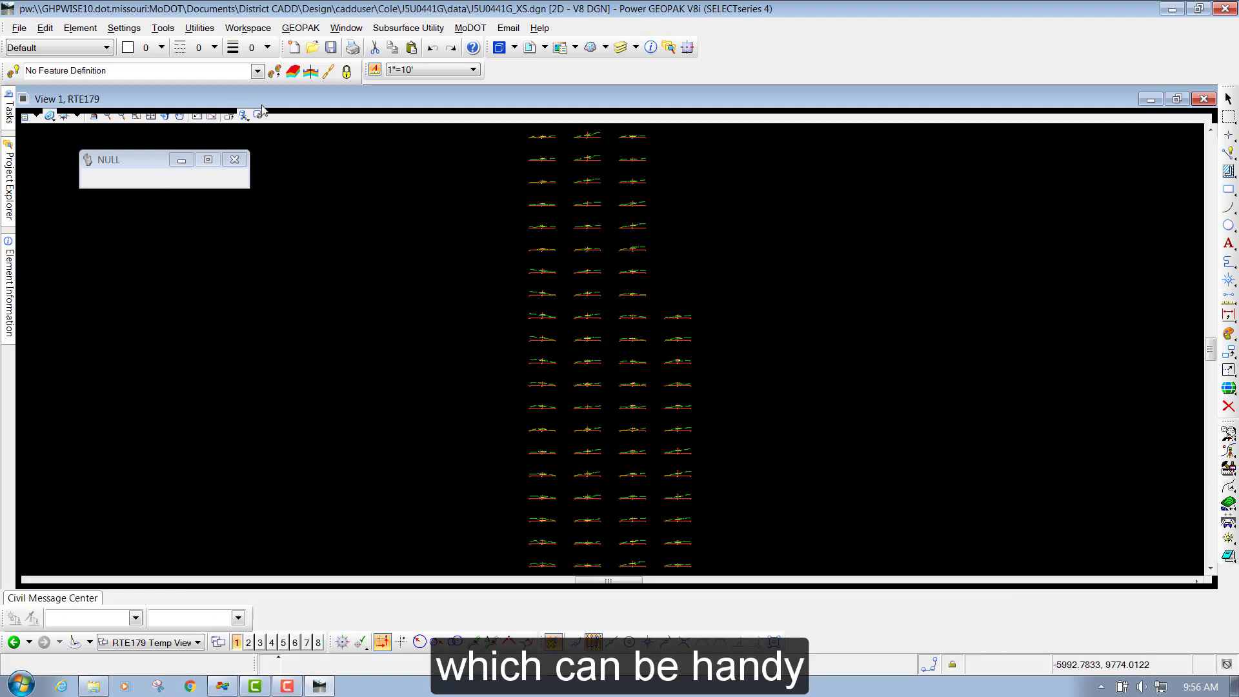
Open the Cross Section Viewer for the RTE179 model and display the cross section at station 62+00
{"action": "mouse_move", "coordinate": [9, 109]}
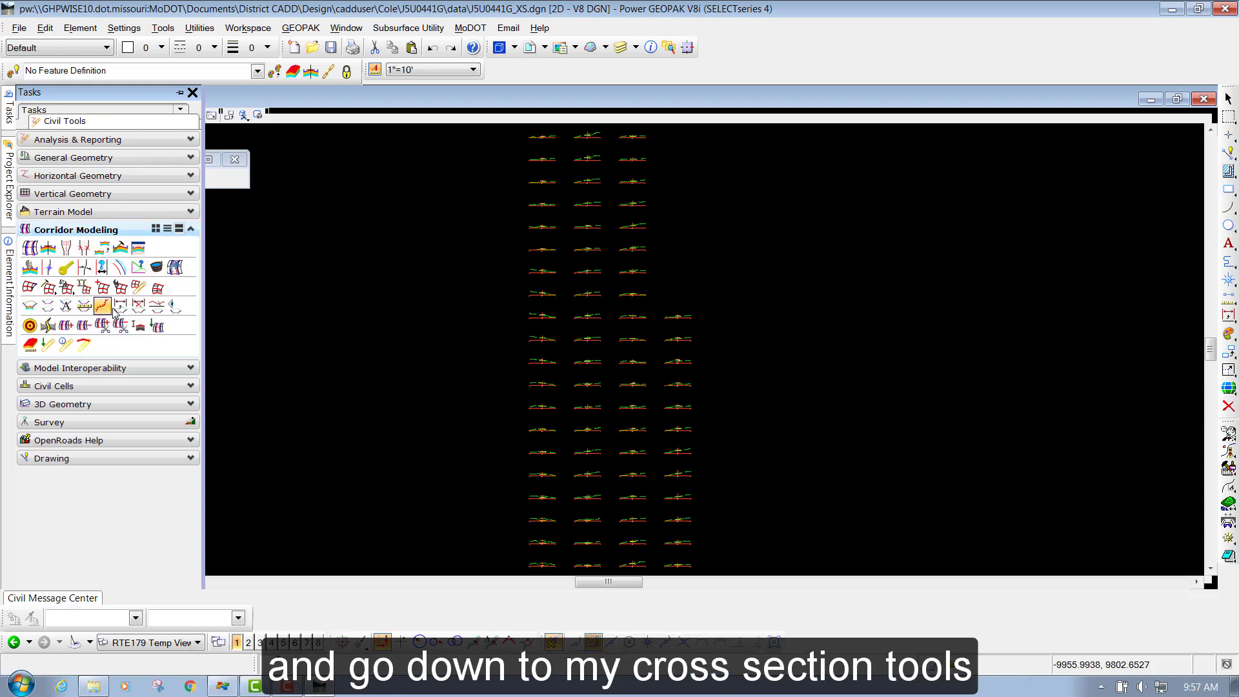
{"action": "left_click", "coordinate": [176, 307]}
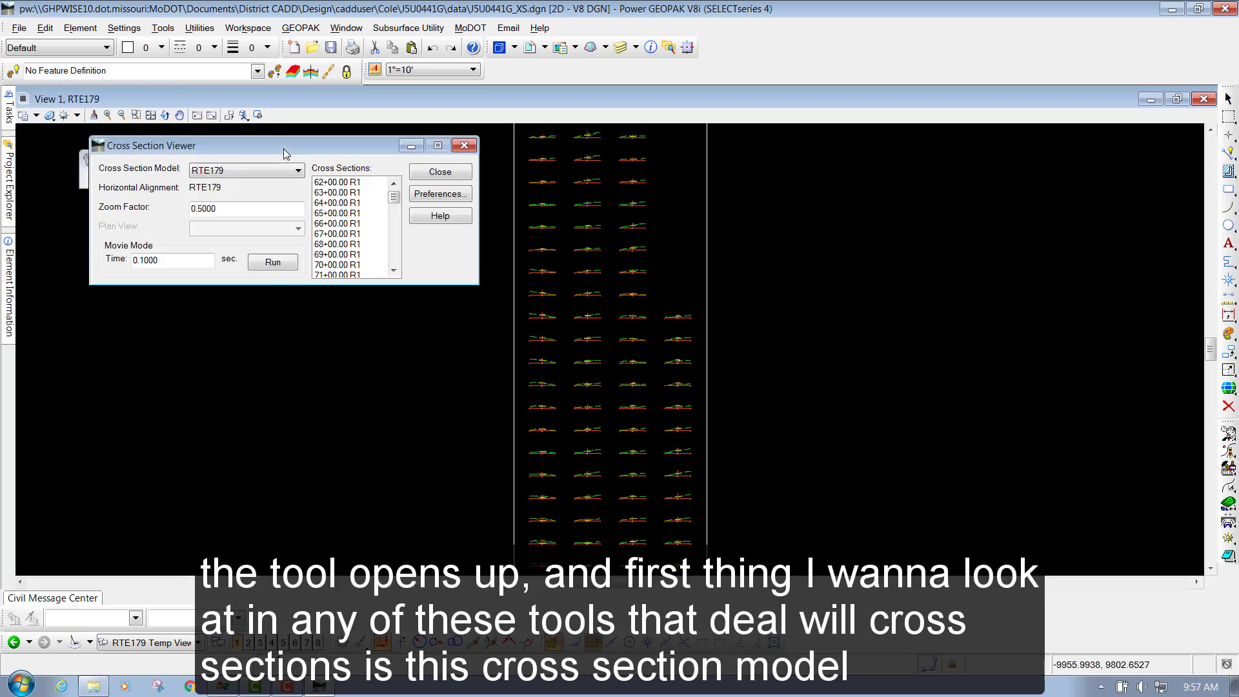
{"action": "left_click_drag", "start_coordinate": [284, 149], "coordinate": [290, 247]}
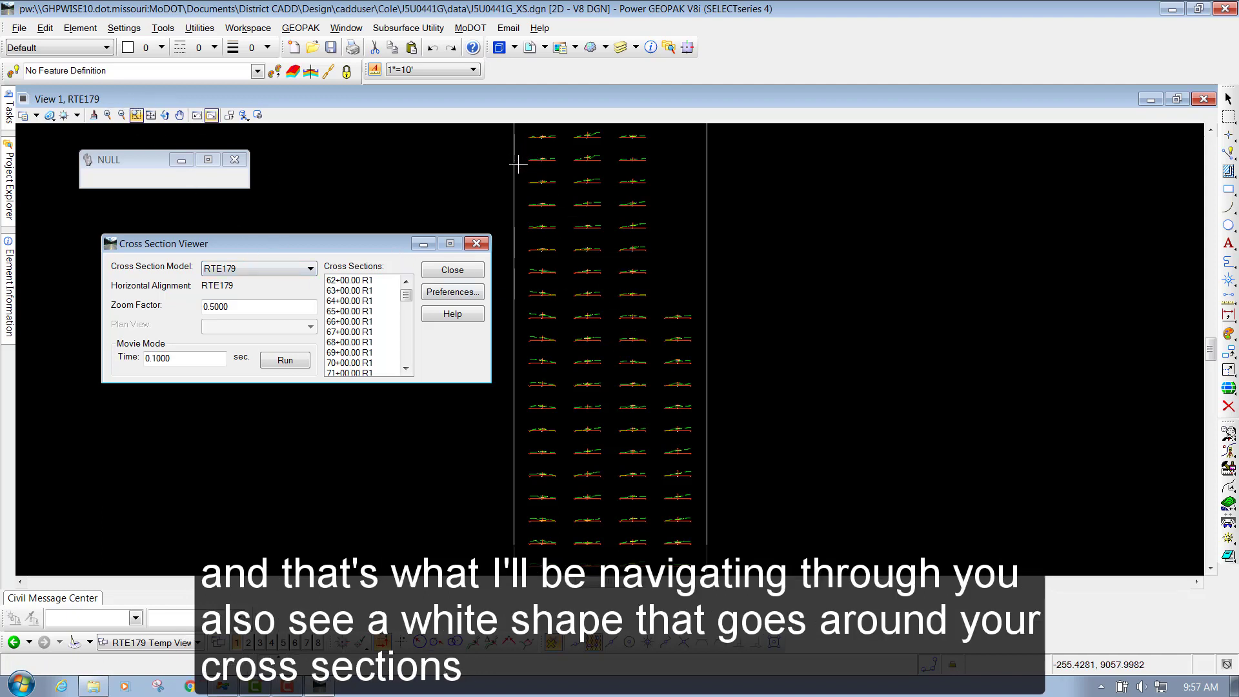
{"action": "scroll", "coordinate": [708, 332], "scroll_direction": "down", "scroll_amount": 2}
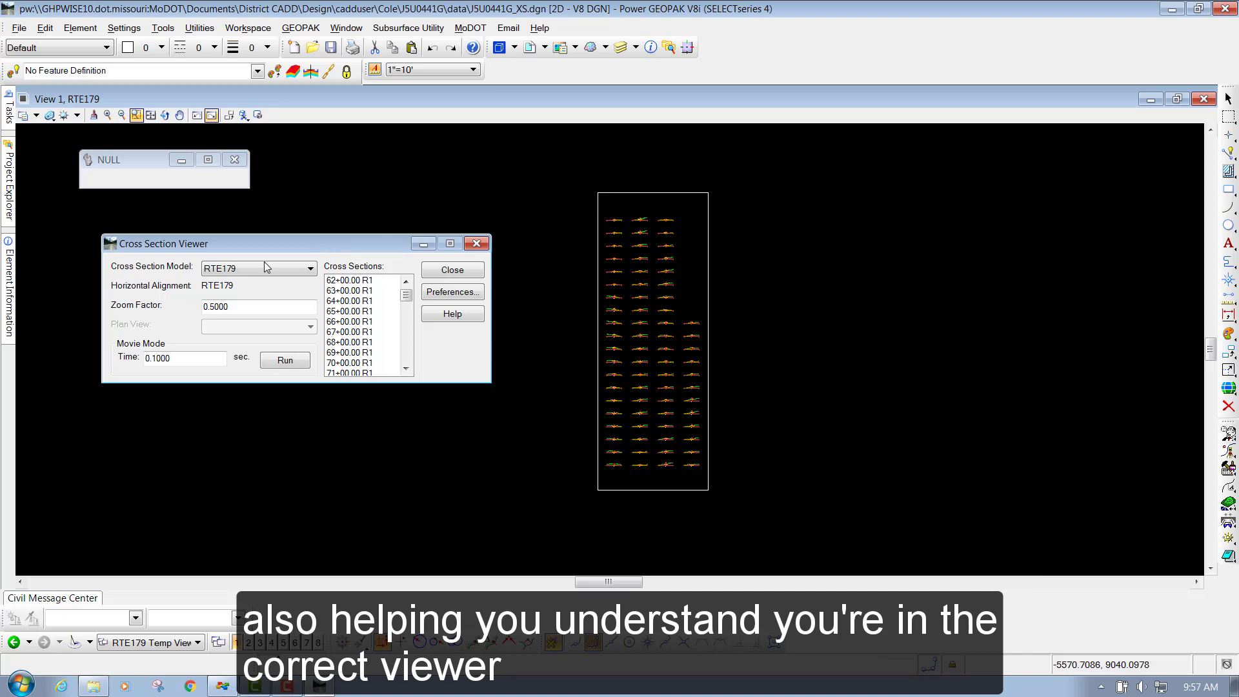
{"action": "left_click", "coordinate": [351, 281]}
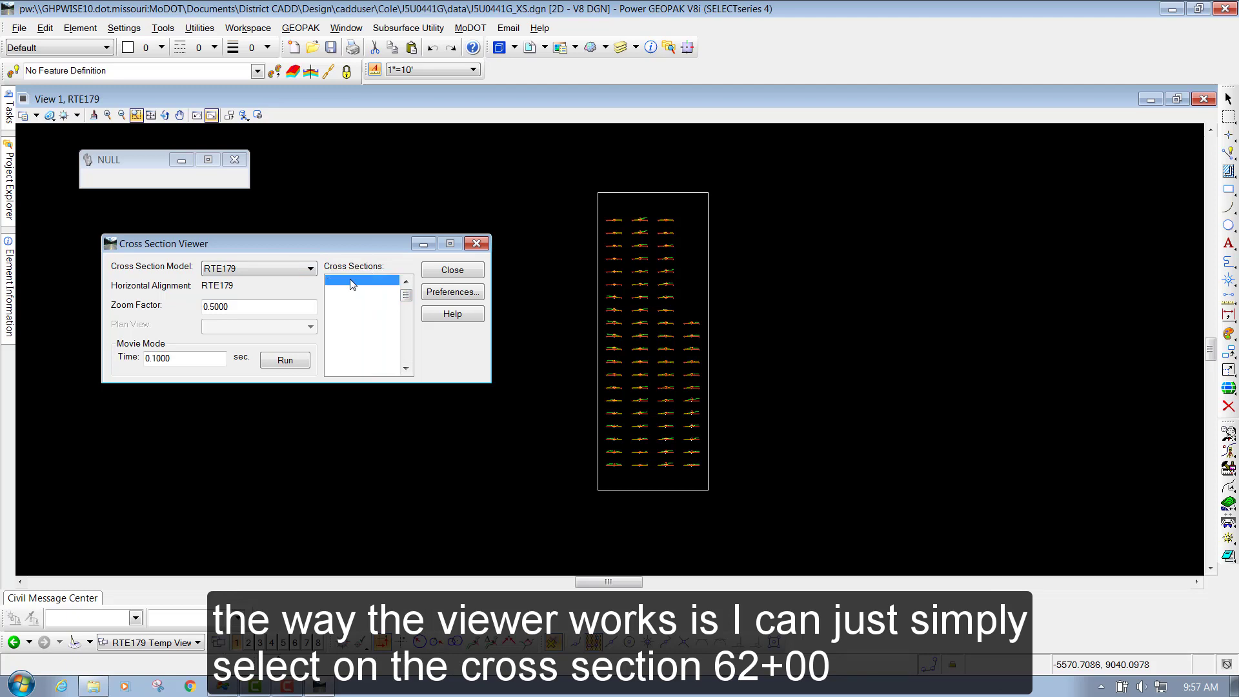
{"action": "left_click_drag", "start_coordinate": [351, 247], "coordinate": [669, 271]}
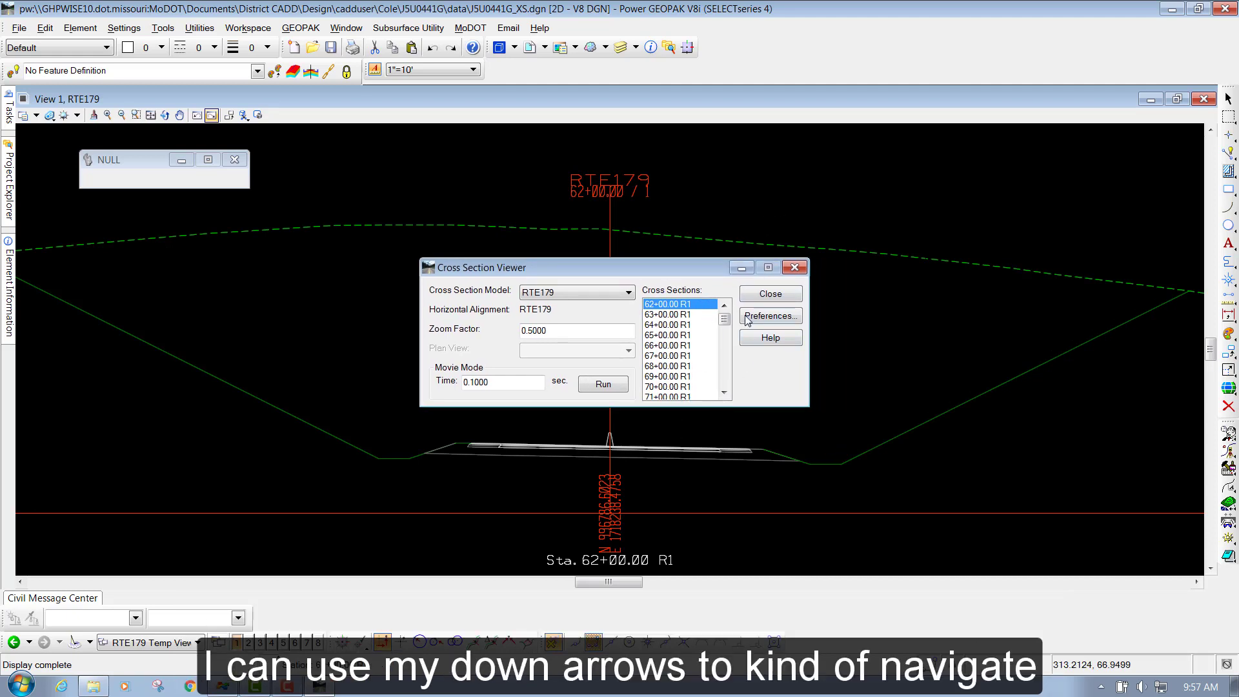
Review the RTE179 cross sections one after another from station 63+00 to 74+00 and close the viewer
{"action": "key", "text": "Down"}
{"action": "key", "text": "Down"}
{"action": "key", "text": "Down"}
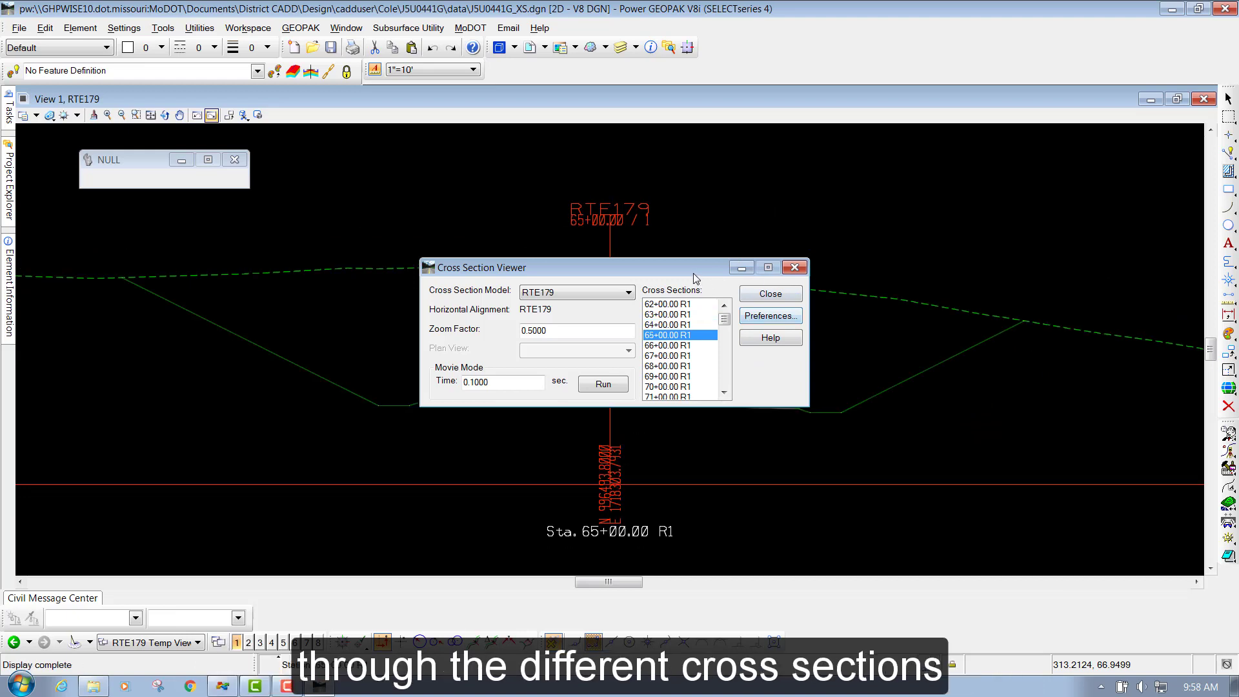
{"action": "left_click_drag", "start_coordinate": [665, 275], "coordinate": [336, 161]}
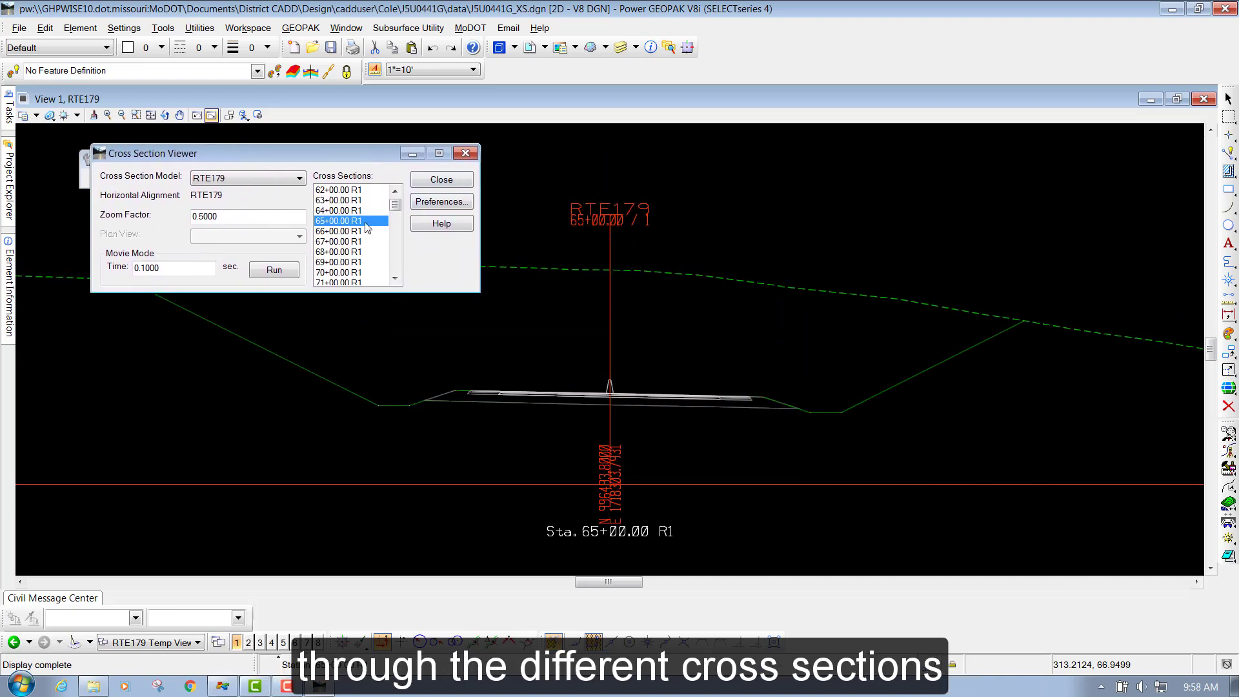
{"action": "key", "text": "Down"}
{"action": "key", "text": "Down"}
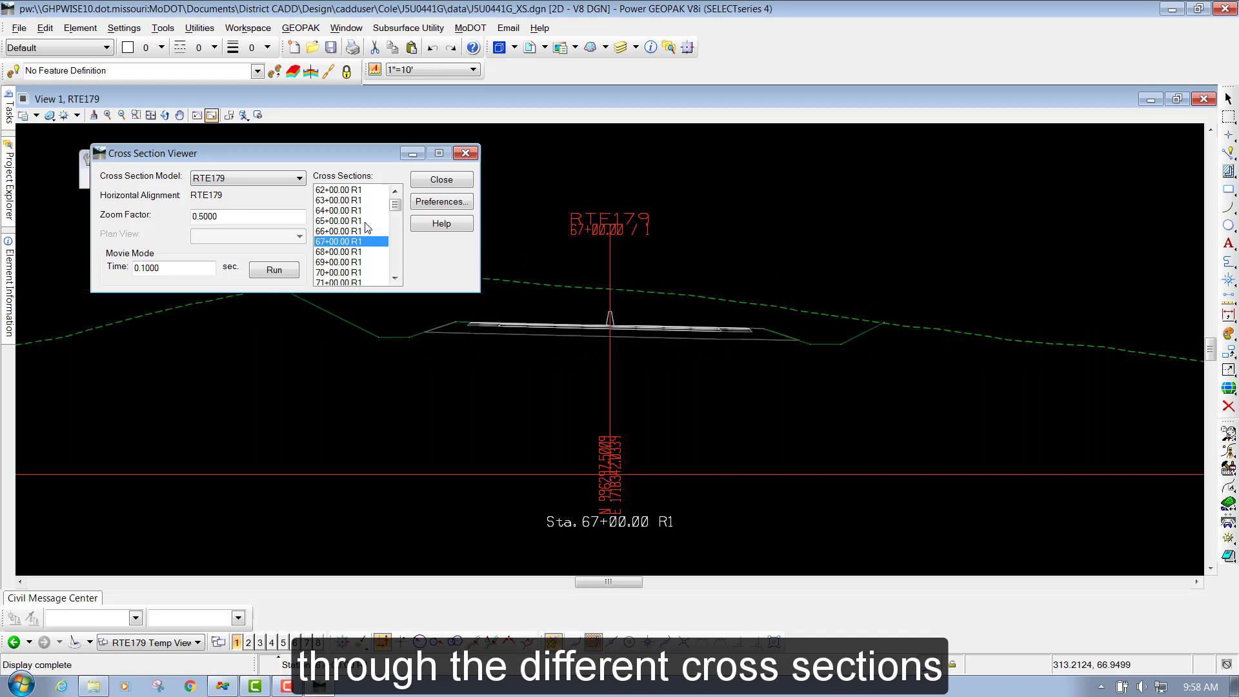
{"action": "key", "text": "Down"}
{"action": "key", "text": "Down"}
{"action": "key", "text": "Down"}
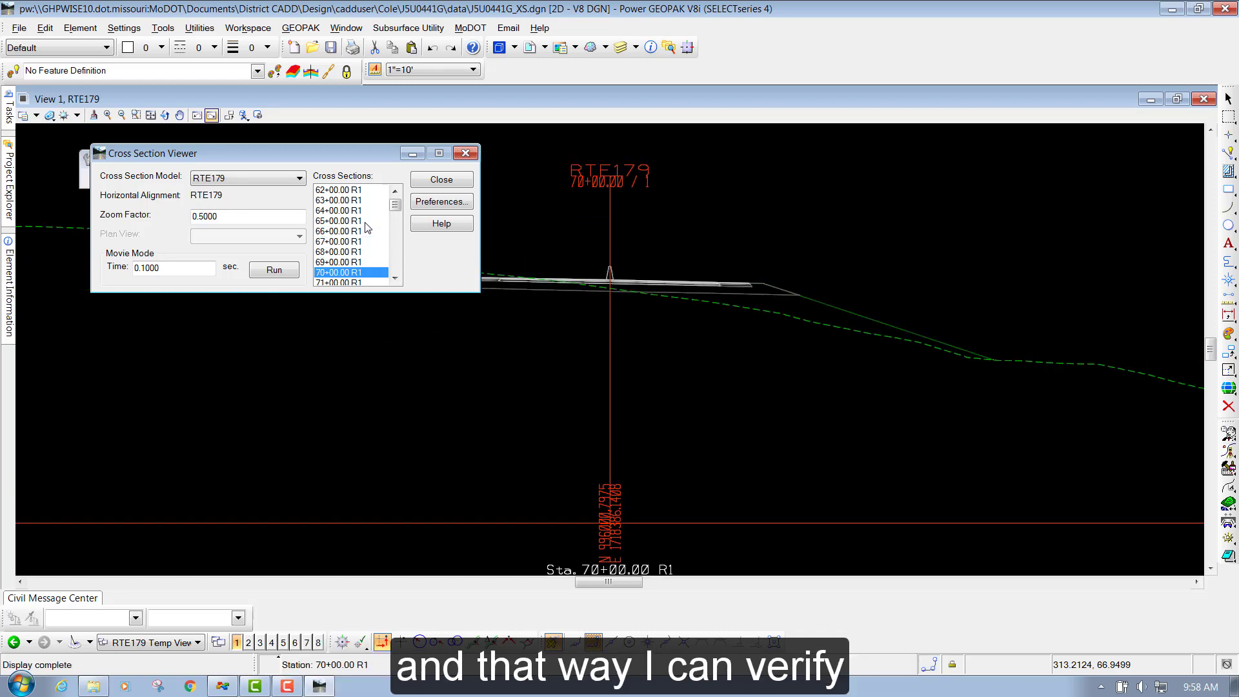
{"action": "key", "text": "Down"}
{"action": "key", "text": "Down"}
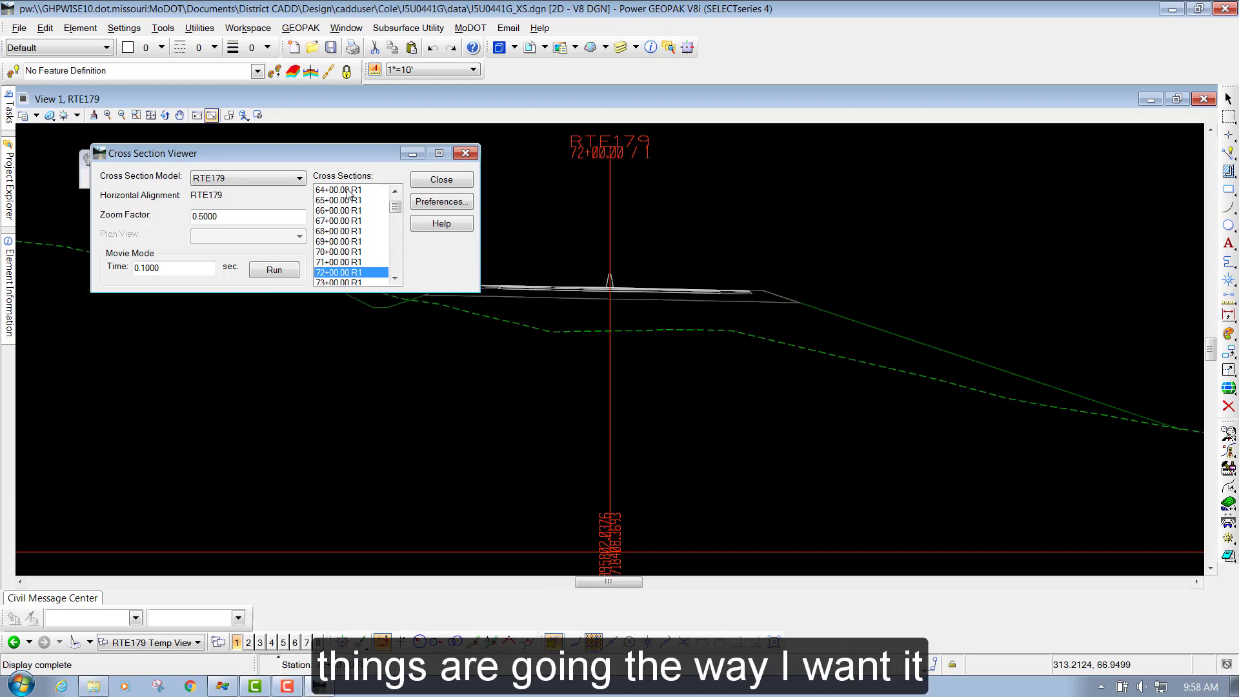
{"action": "left_click_drag", "start_coordinate": [337, 152], "coordinate": [323, 358]}
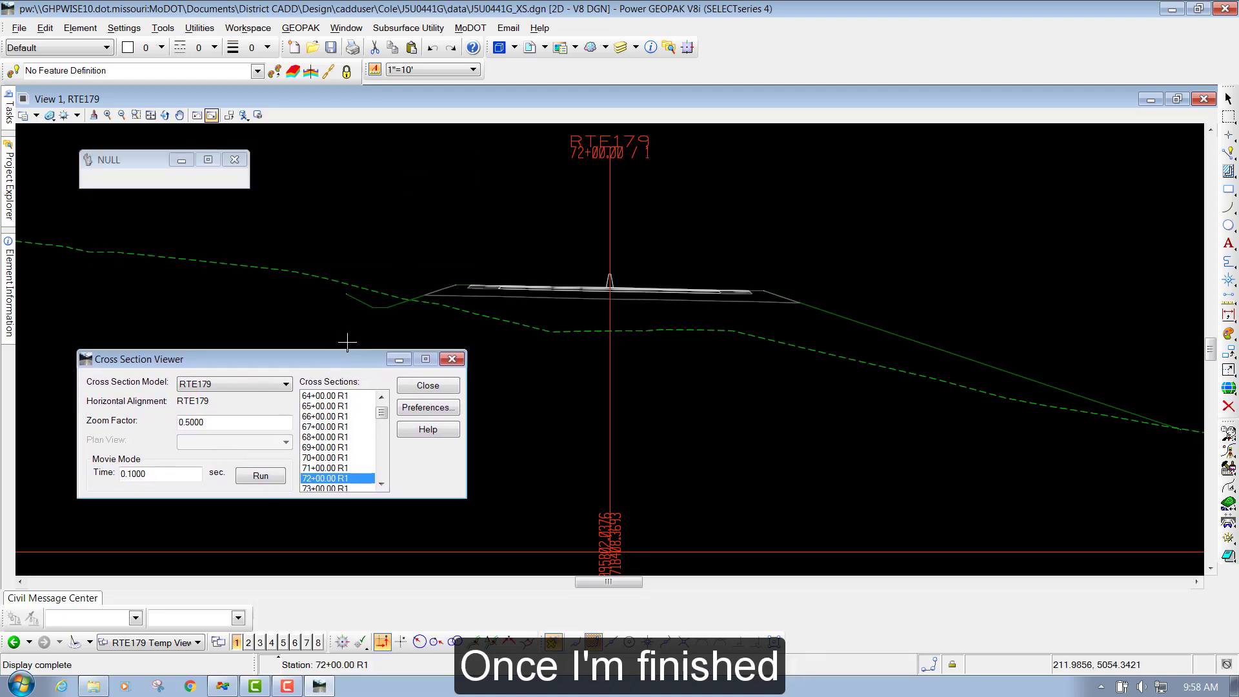
{"action": "key", "text": "Down"}
{"action": "key", "text": "Down"}
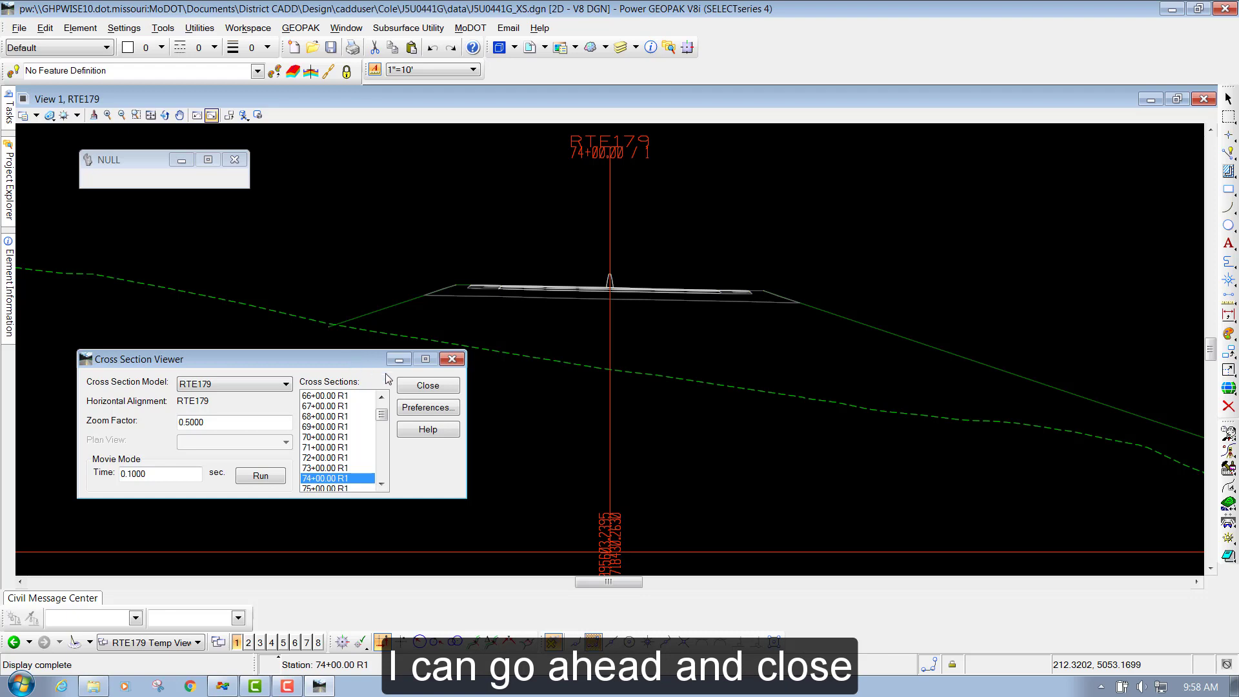
{"action": "left_click", "coordinate": [420, 387]}
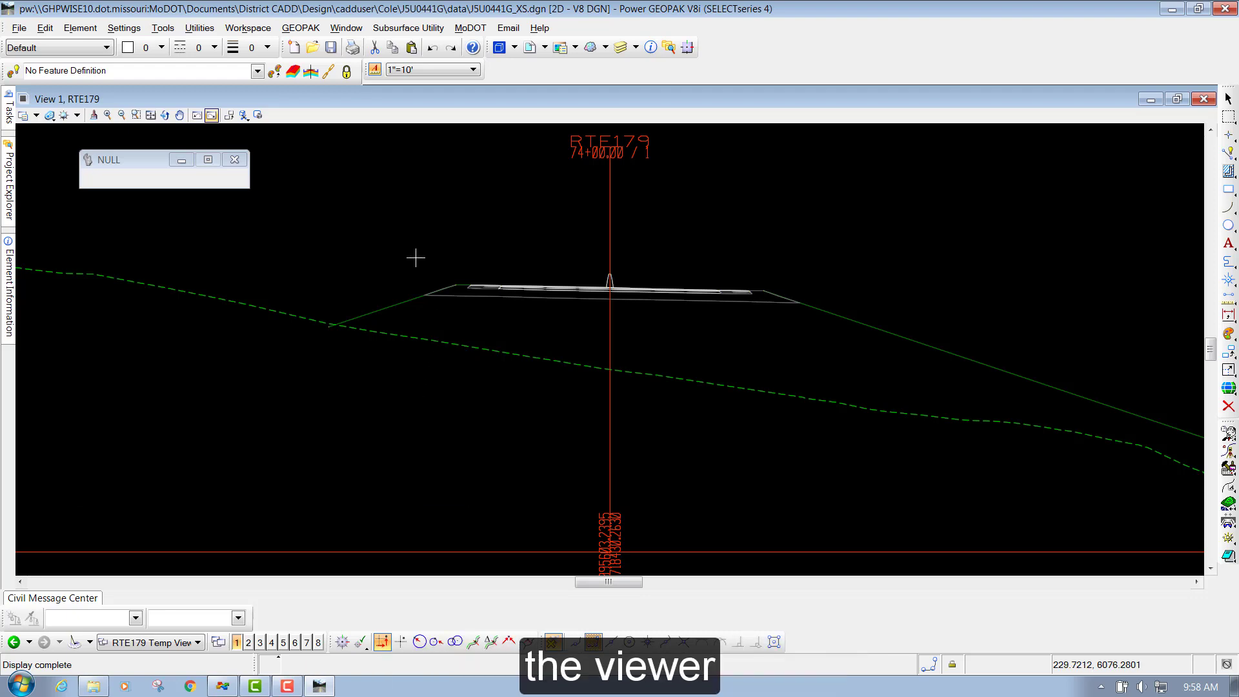
{"action": "scroll", "coordinate": [416, 265], "scroll_direction": "down", "scroll_amount": 5}
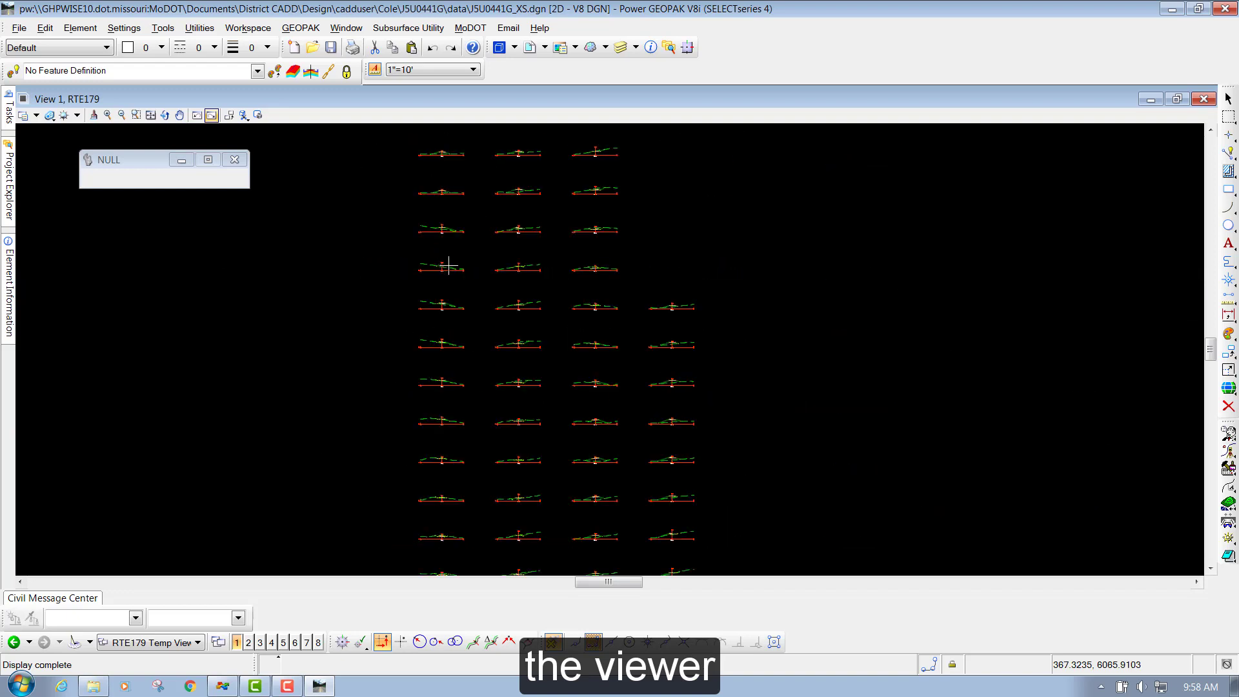